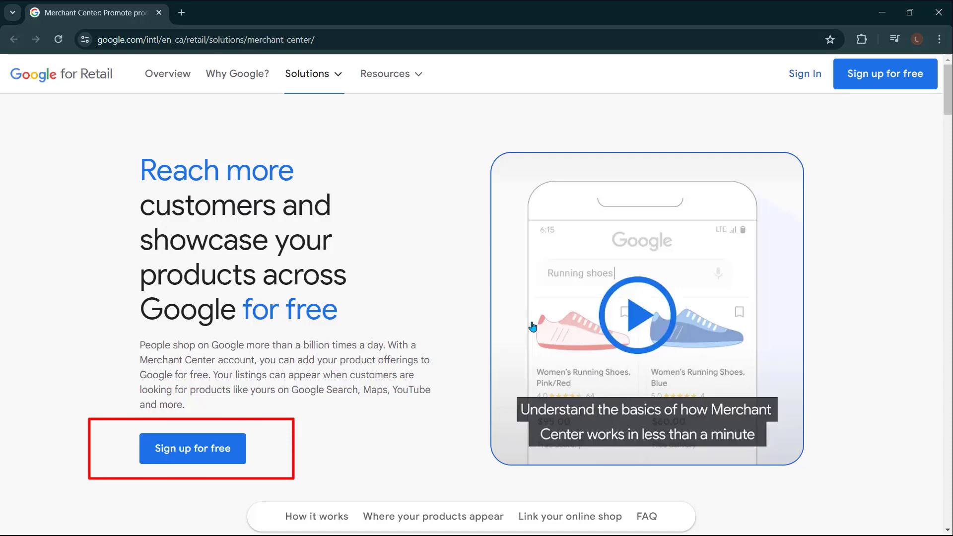
Scroll down the Merchant Center page to the How Merchant Center works section.
{"action": "scroll", "coordinate": [867, 304], "scroll_direction": "down", "scroll_amount": 8}
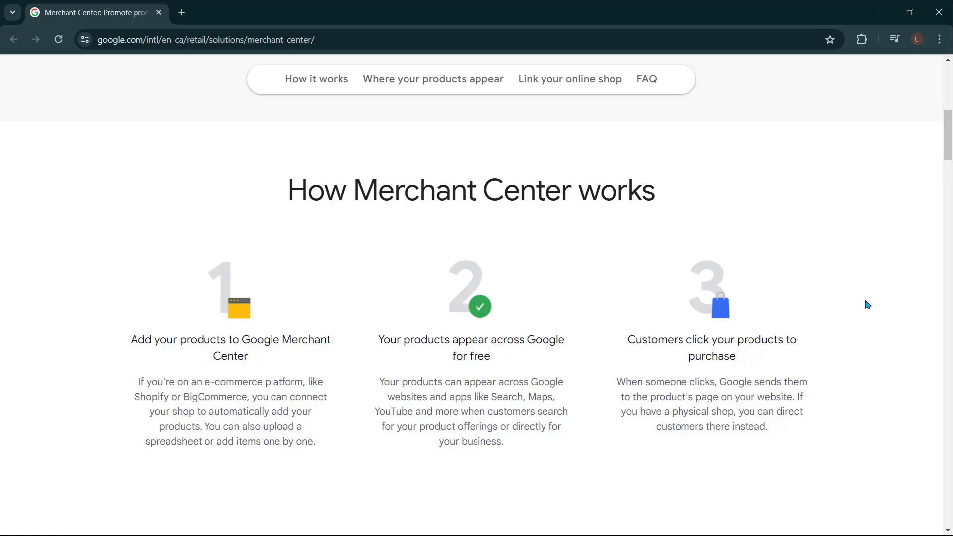
Preview product listings on Google Search, Maps, YouTube, the Shopping tab and Google Images.
{"action": "scroll", "coordinate": [865, 302], "scroll_direction": "down", "scroll_amount": 6}
{"action": "scroll", "coordinate": [847, 318], "scroll_direction": "down", "scroll_amount": 3}
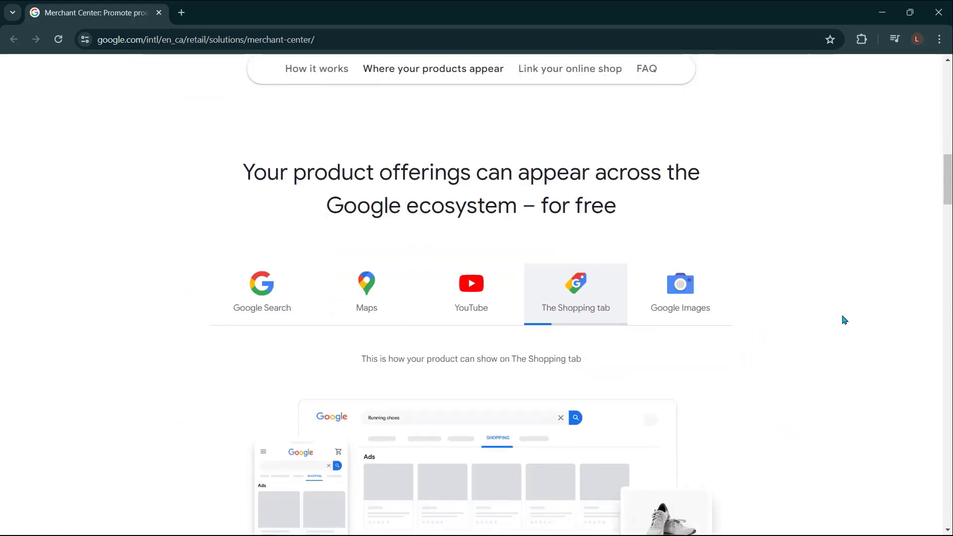
{"action": "scroll", "coordinate": [845, 319], "scroll_direction": "down", "scroll_amount": 1}
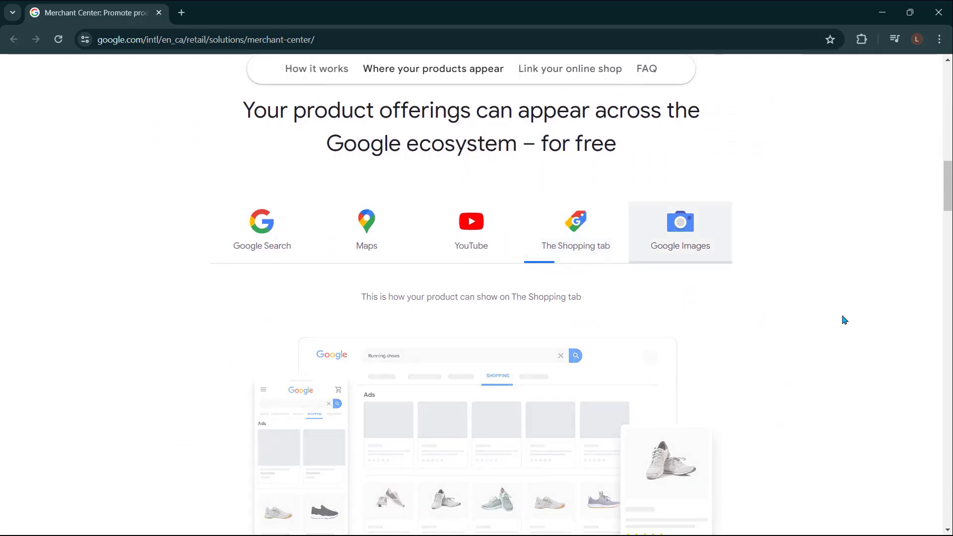
{"action": "scroll", "coordinate": [844, 320], "scroll_direction": "down", "scroll_amount": 1}
{"action": "left_click", "coordinate": [261, 201]}
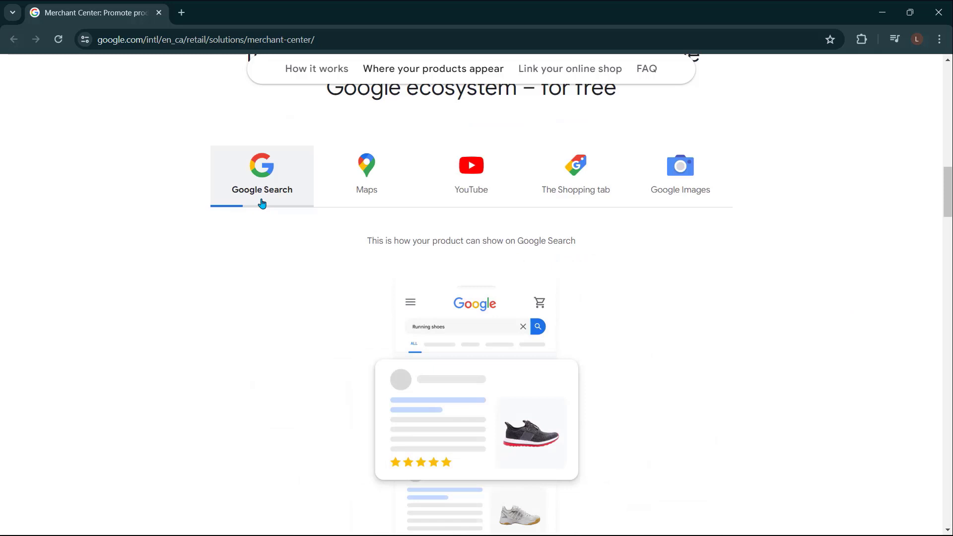
{"action": "left_click", "coordinate": [367, 193]}
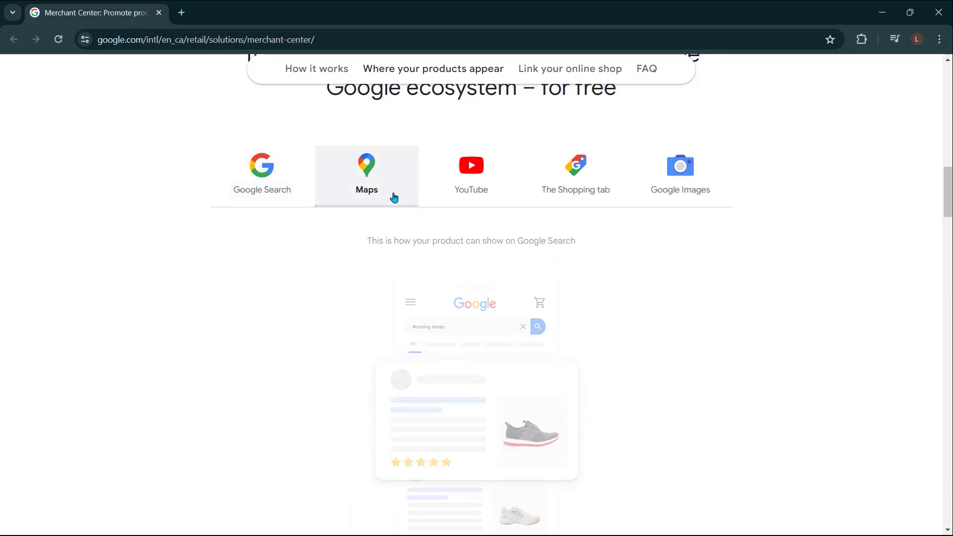
{"action": "scroll", "coordinate": [395, 197], "scroll_direction": "down", "scroll_amount": 1}
{"action": "left_click", "coordinate": [475, 140]}
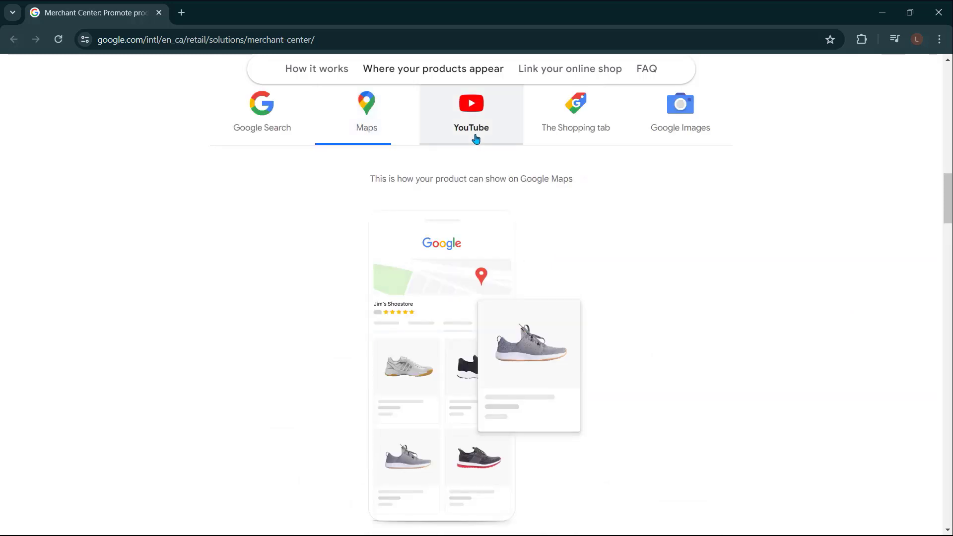
{"action": "left_click", "coordinate": [597, 137]}
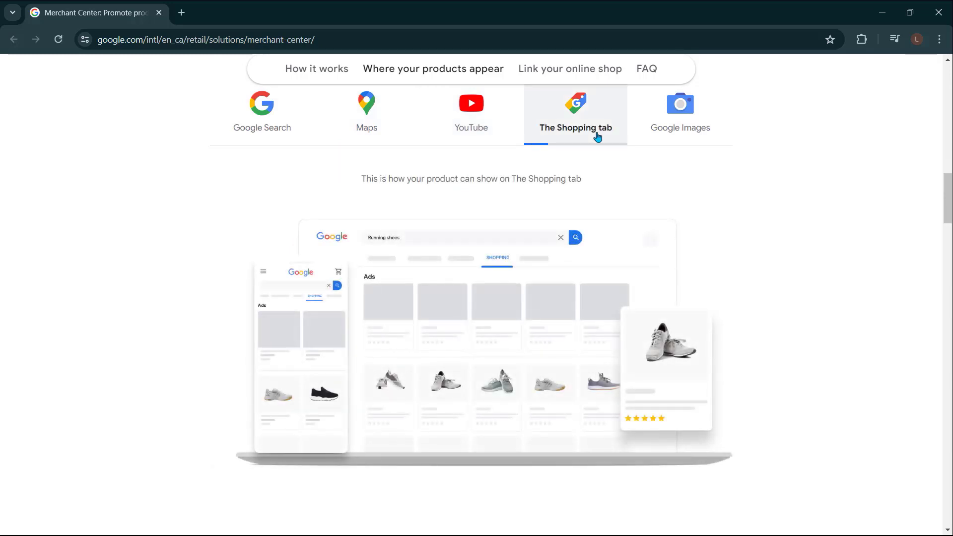
{"action": "left_click", "coordinate": [713, 129]}
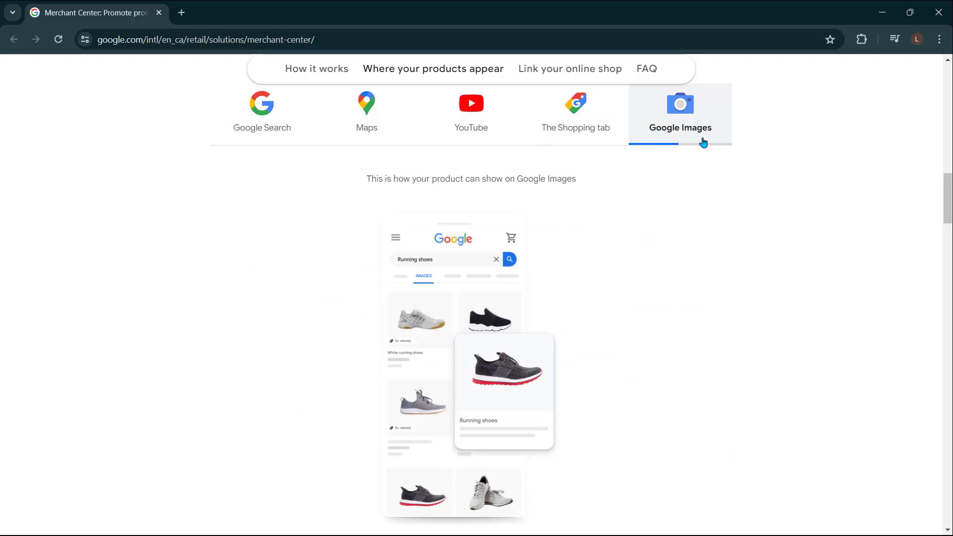
Scroll further down the Merchant Center page through the partners section.
{"action": "scroll", "coordinate": [799, 207], "scroll_direction": "down", "scroll_amount": 10}
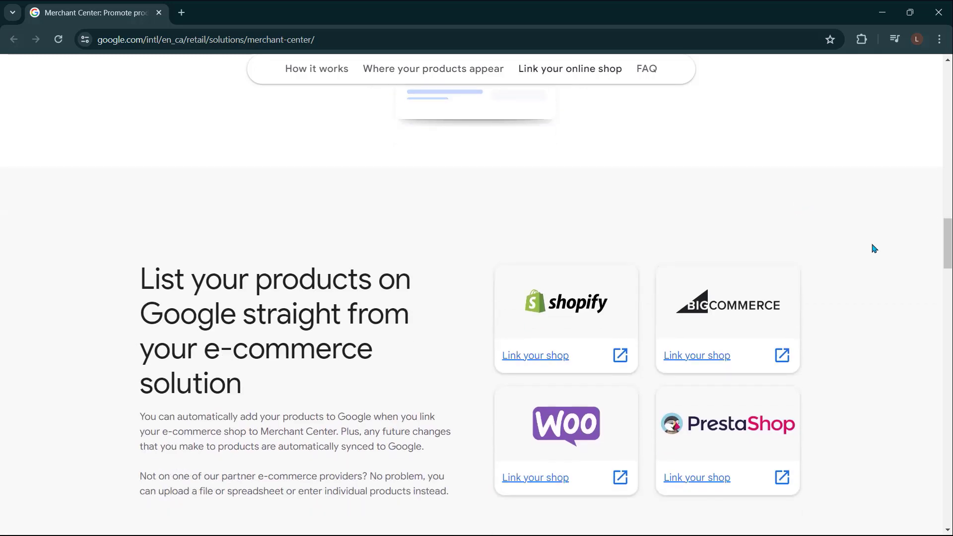
{"action": "scroll", "coordinate": [655, 298], "scroll_direction": "down", "scroll_amount": 1}
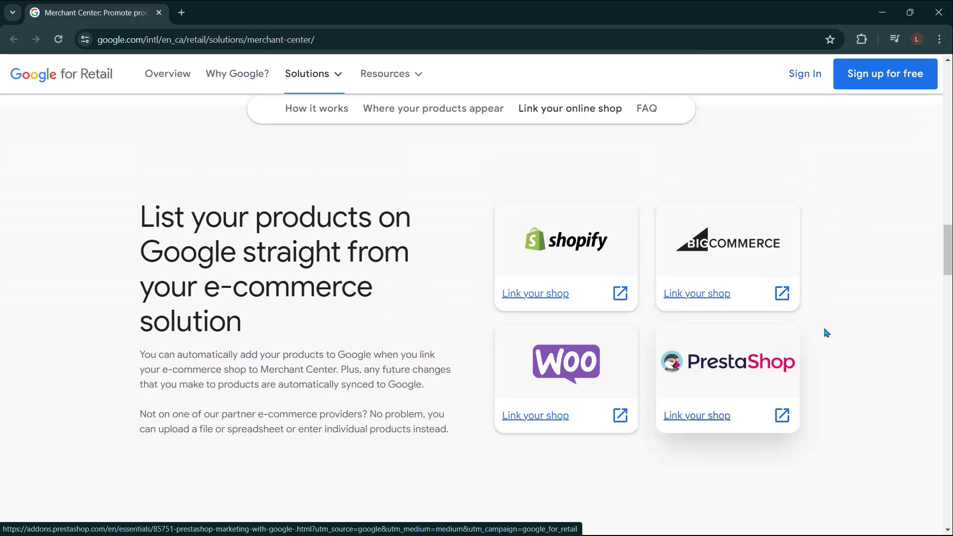
{"action": "scroll", "coordinate": [823, 337], "scroll_direction": "down", "scroll_amount": 5}
{"action": "scroll", "coordinate": [823, 340], "scroll_direction": "down", "scroll_amount": 8}
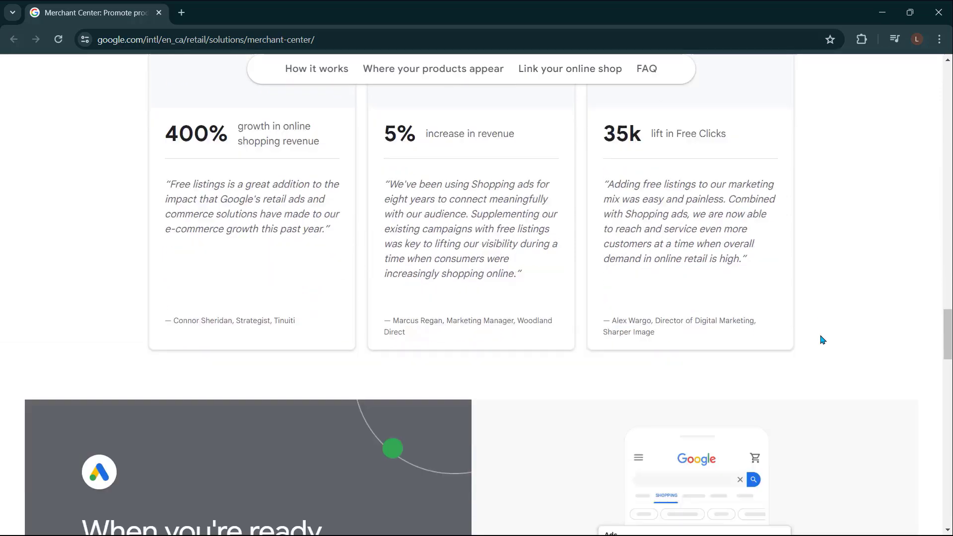
{"action": "scroll", "coordinate": [823, 340], "scroll_direction": "down", "scroll_amount": 8}
{"action": "scroll", "coordinate": [823, 340], "scroll_direction": "down", "scroll_amount": 10}
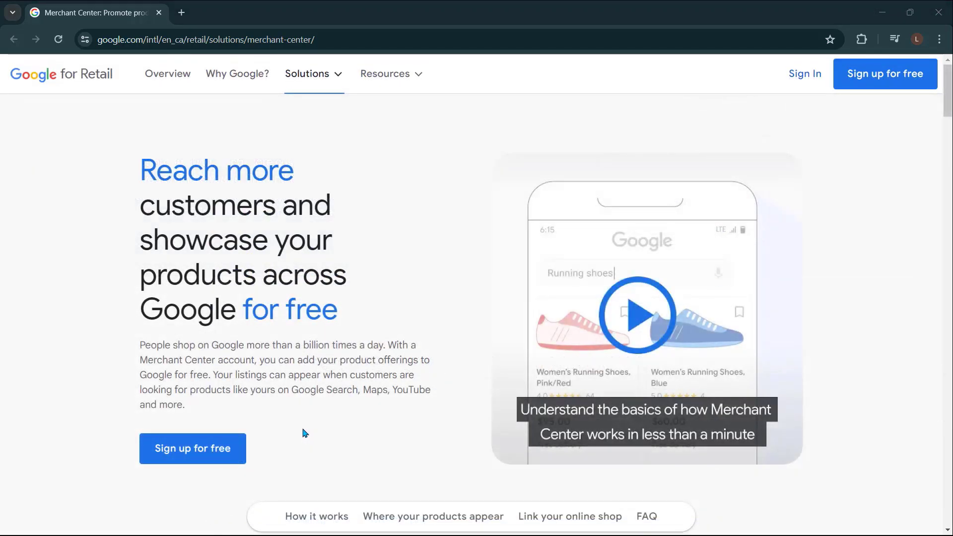
Start the free Merchant Center sign-up and answer Yes to selling products online.
{"action": "left_click", "coordinate": [199, 456]}
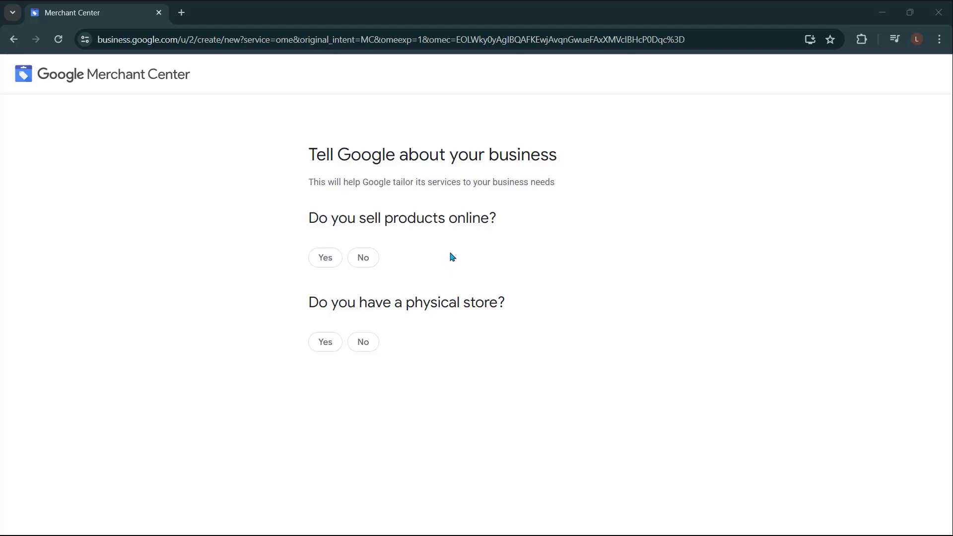
{"action": "left_click", "coordinate": [325, 258]}
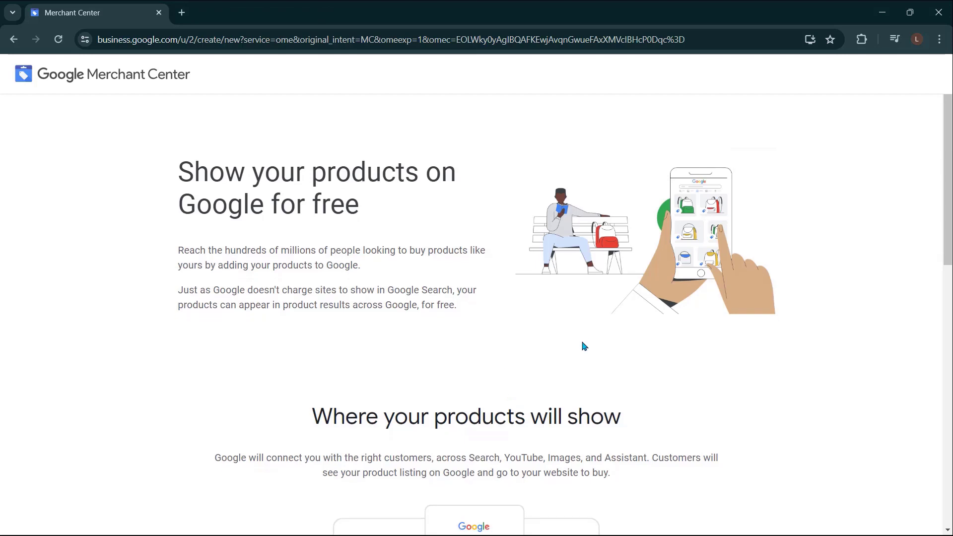
Continue past the intro page into the Merchant Center business info form.
{"action": "scroll", "coordinate": [672, 336], "scroll_direction": "down", "scroll_amount": 5}
{"action": "scroll", "coordinate": [673, 338], "scroll_direction": "down", "scroll_amount": 6}
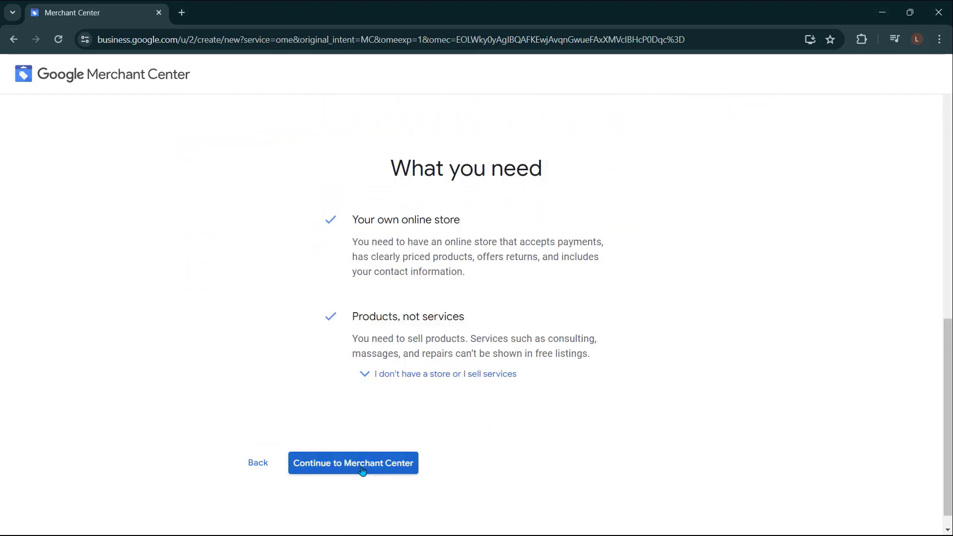
{"action": "left_click", "coordinate": [364, 464]}
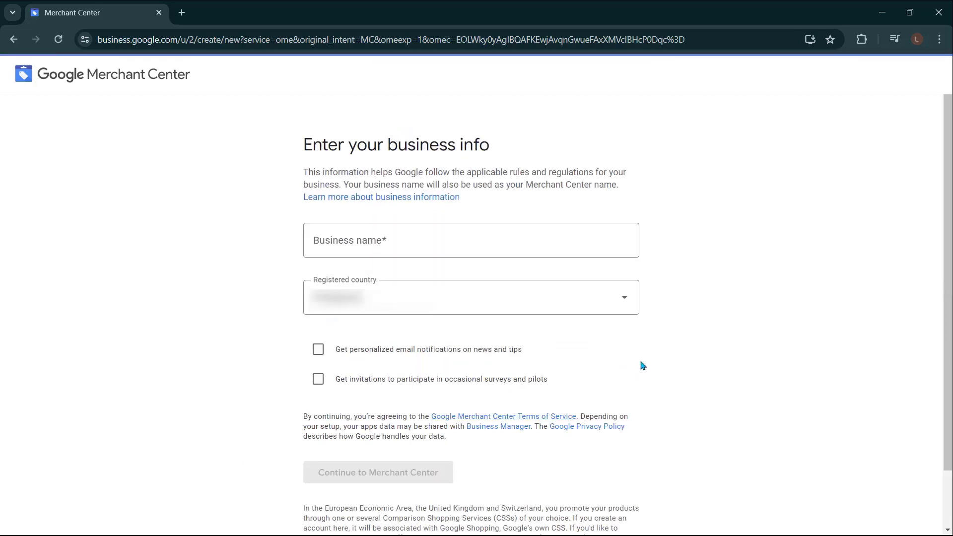
Enter Teknikforce as the business name and submit the business info.
{"action": "left_click", "coordinate": [515, 245]}
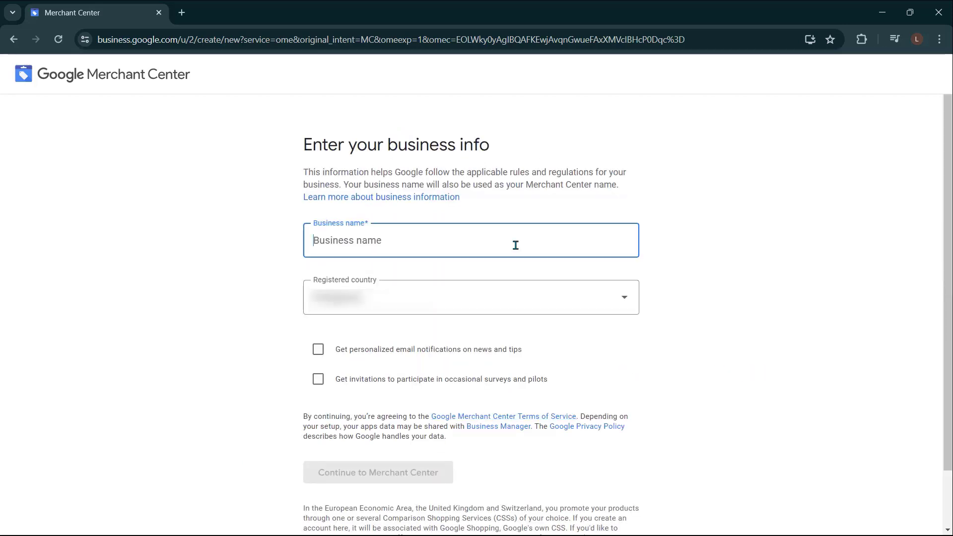
{"action": "type", "text": "Teknikforce"}
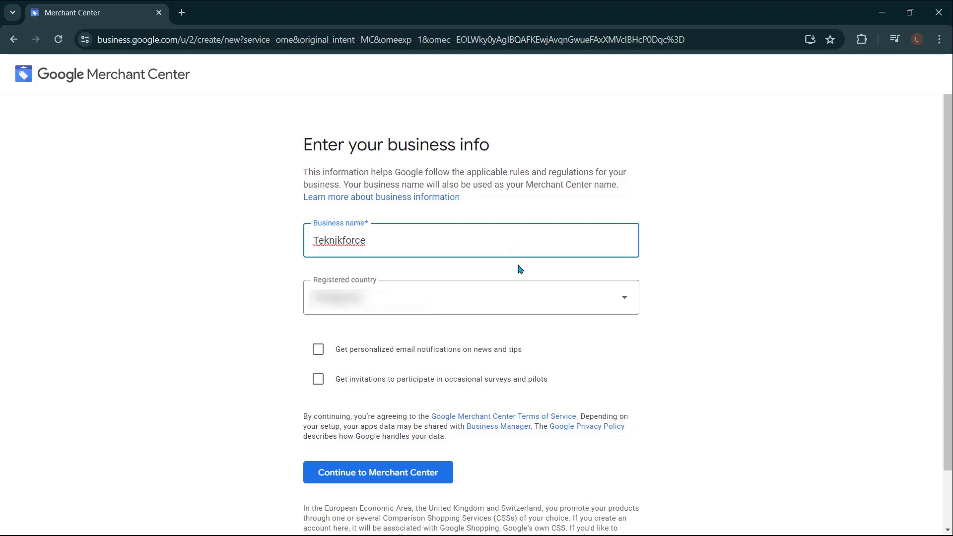
{"action": "left_click", "coordinate": [596, 372]}
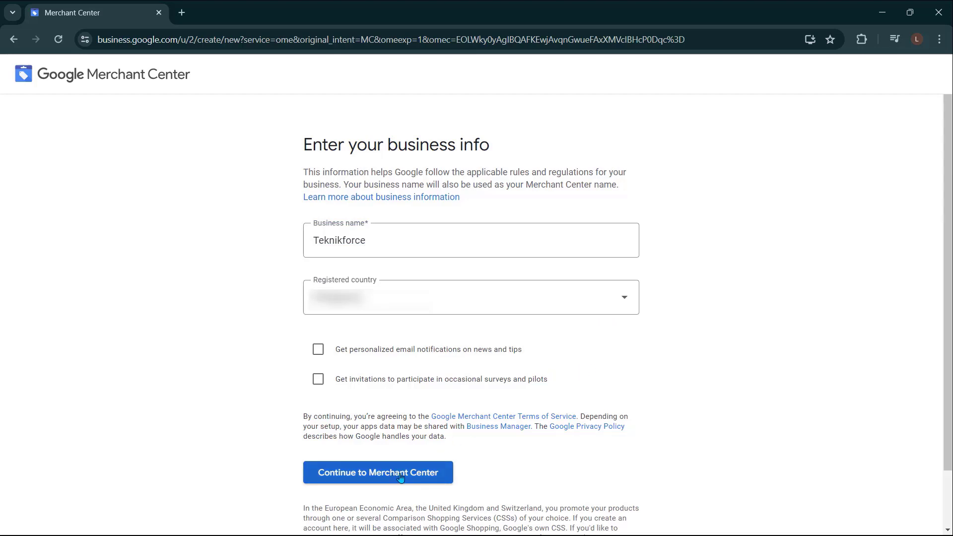
{"action": "scroll", "coordinate": [446, 447], "scroll_direction": "down", "scroll_amount": 2}
{"action": "left_click", "coordinate": [395, 415]}
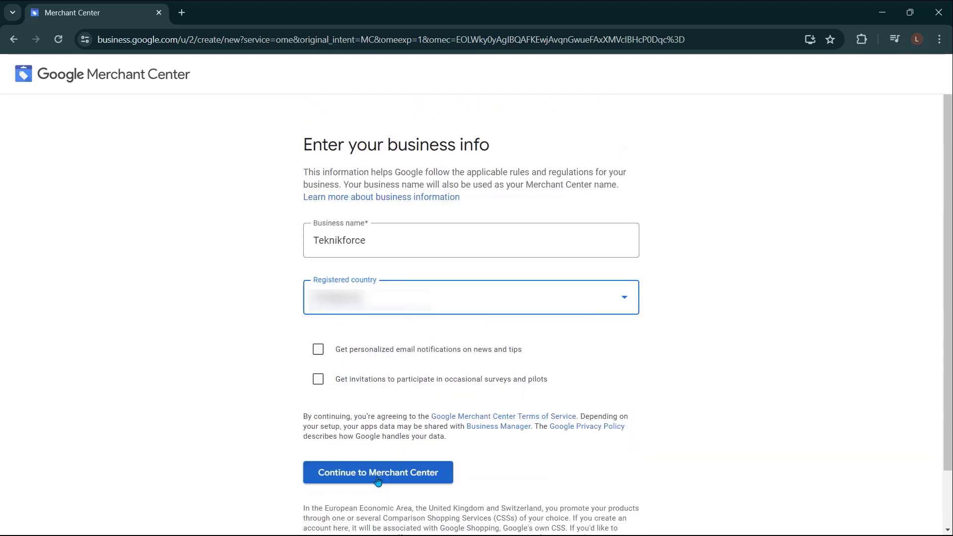
{"action": "left_click", "coordinate": [377, 478]}
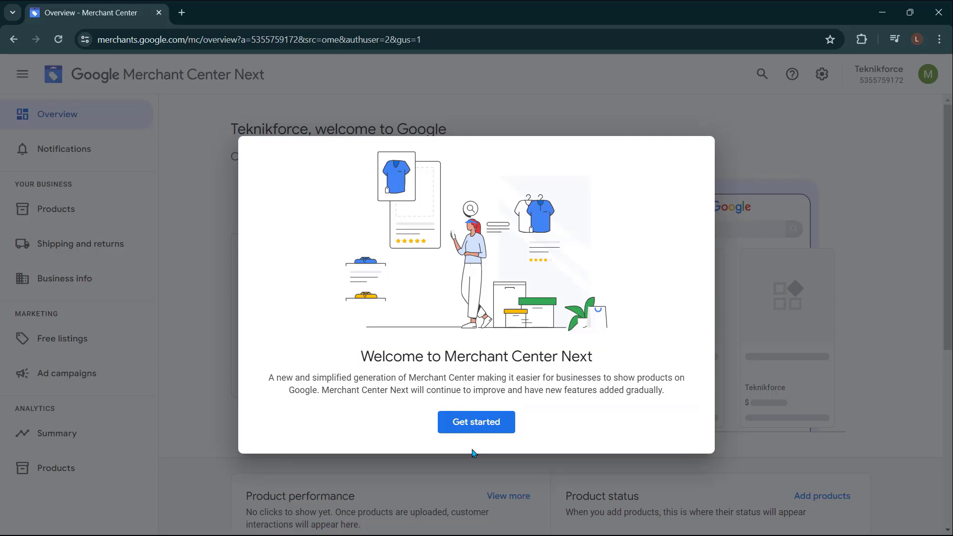
Dismiss the Welcome to Merchant Center Next dialog and review the five-step setup checklist.
{"action": "left_click", "coordinate": [476, 421]}
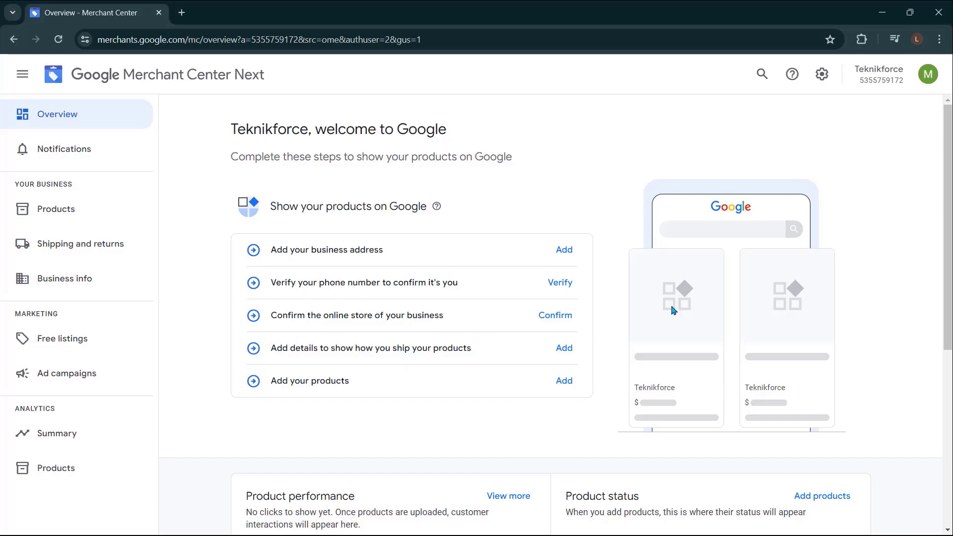
{"action": "scroll", "coordinate": [694, 292], "scroll_direction": "down", "scroll_amount": 5}
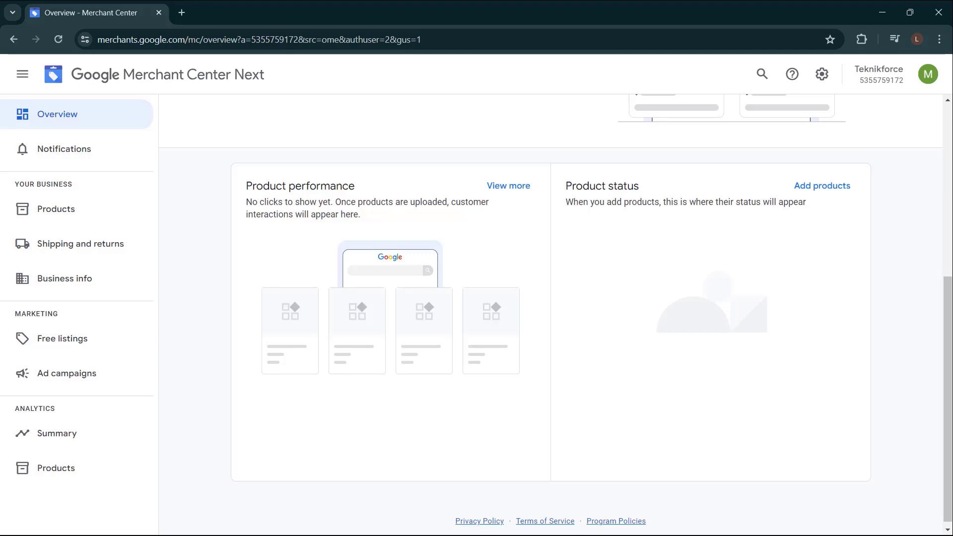
{"action": "scroll", "coordinate": [913, 319], "scroll_direction": "up", "scroll_amount": 5}
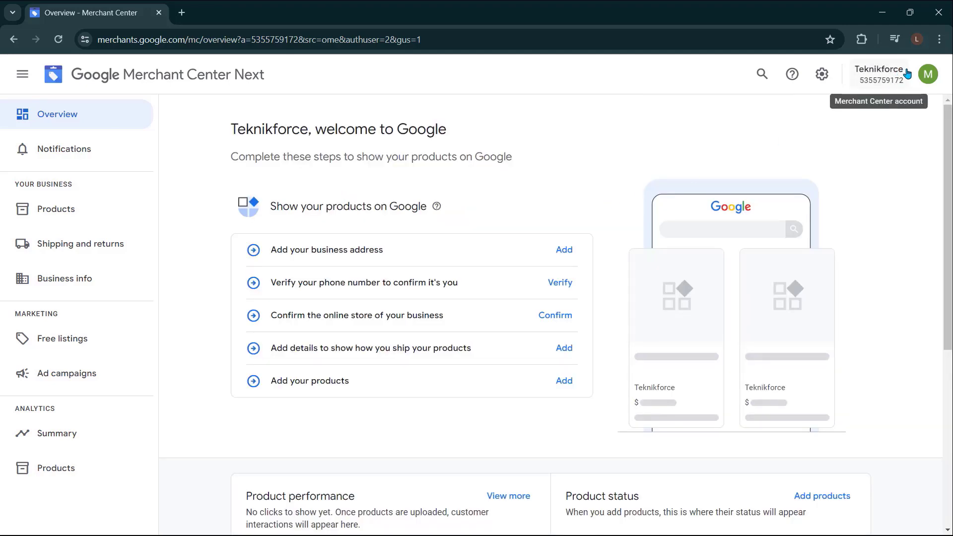
Keep English (United States) as the account language.
{"action": "left_click", "coordinate": [886, 83]}
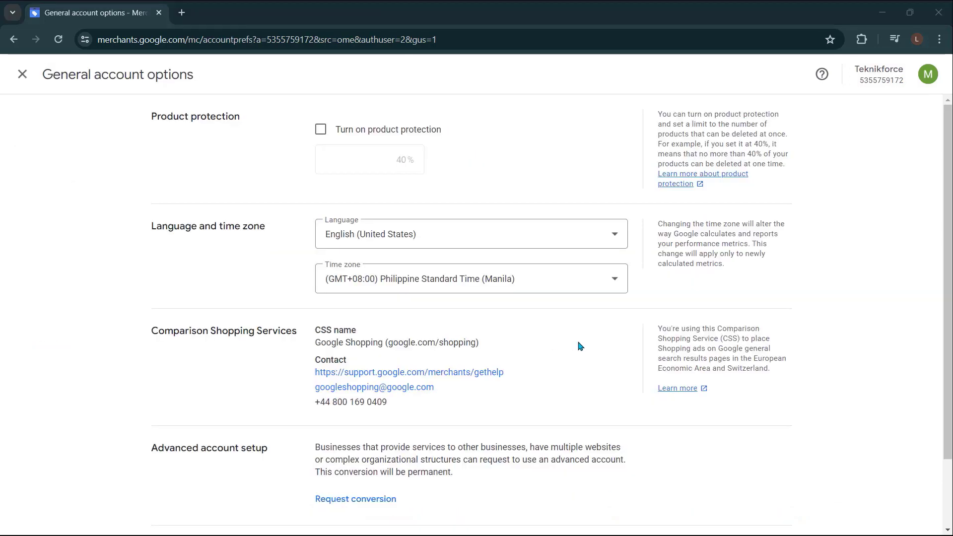
{"action": "left_click", "coordinate": [574, 234]}
{"action": "scroll", "coordinate": [488, 343], "scroll_direction": "down", "scroll_amount": 3}
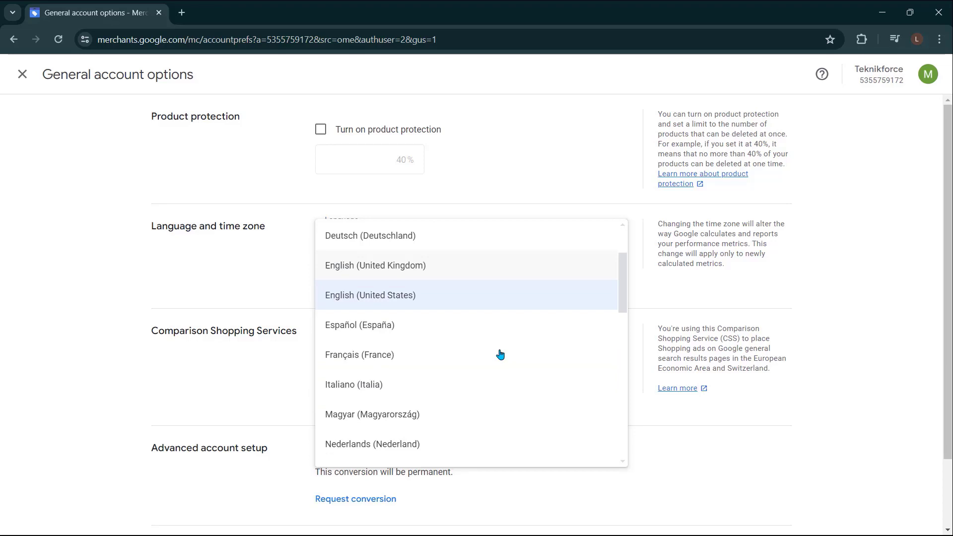
{"action": "left_click", "coordinate": [511, 278]}
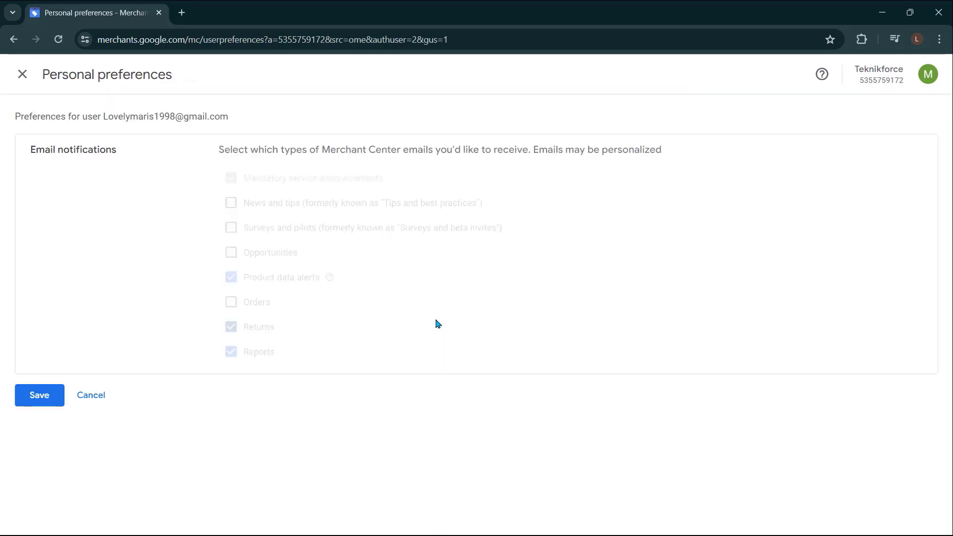
Turn off Product data alerts, Returns and Reports emails and save the preferences.
{"action": "left_click", "coordinate": [230, 296]}
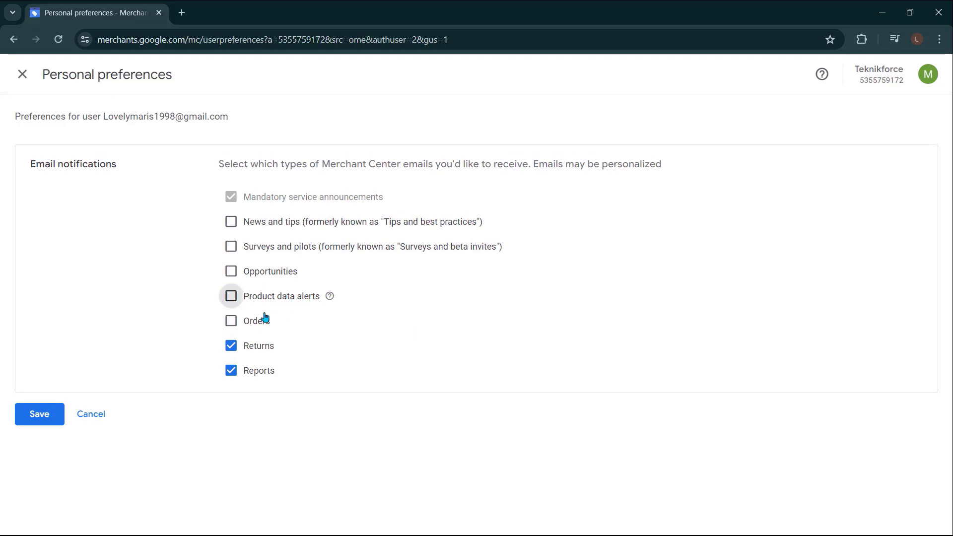
{"action": "left_click", "coordinate": [231, 346]}
{"action": "left_click", "coordinate": [231, 370]}
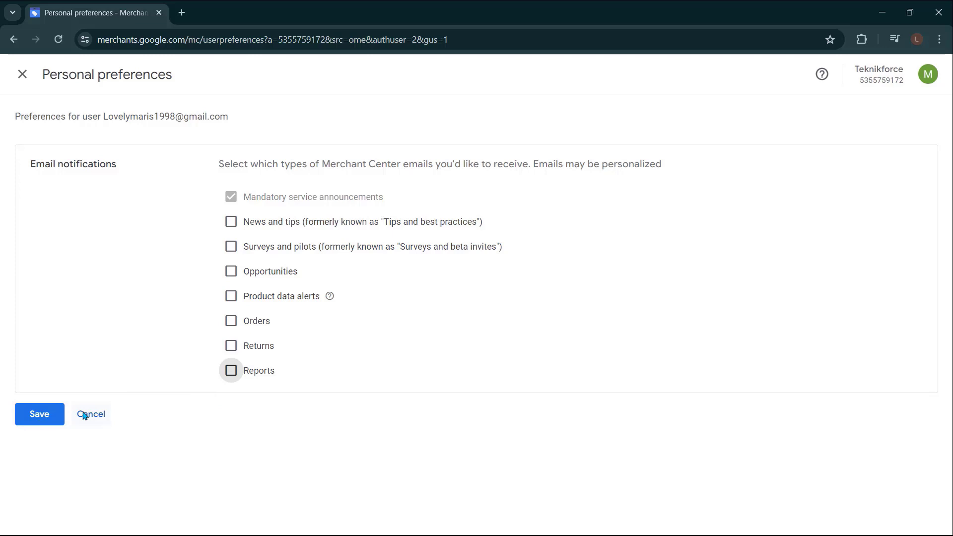
{"action": "left_click", "coordinate": [39, 417]}
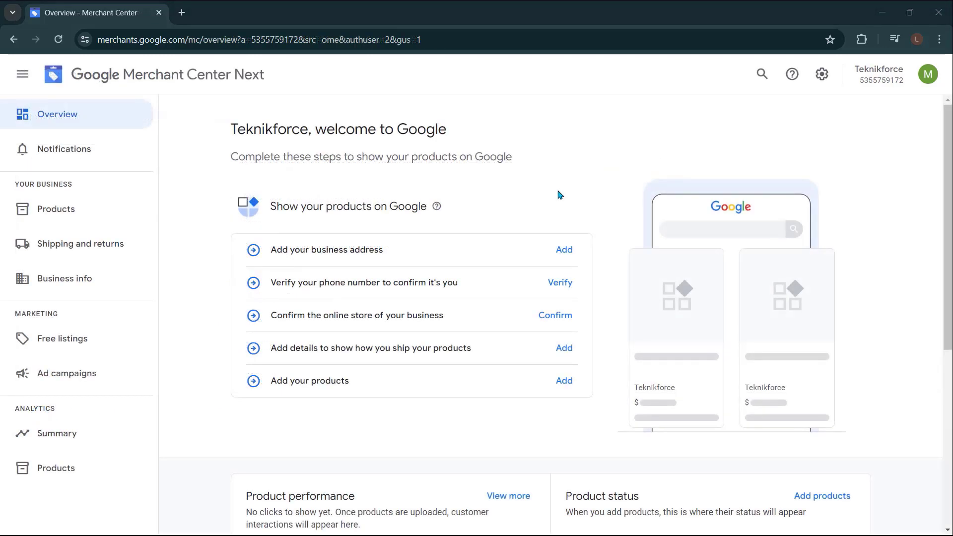
Browse the Products page's Needs attention, Sales tax and Automatic improvements tabs.
{"action": "scroll", "coordinate": [878, 291], "scroll_direction": "down", "scroll_amount": 6}
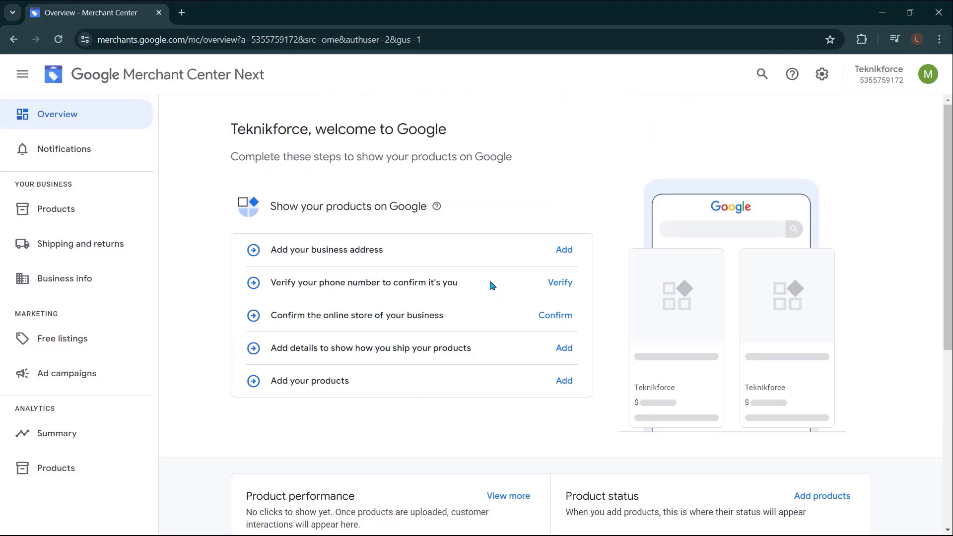
{"action": "scroll", "coordinate": [594, 313], "scroll_direction": "down", "scroll_amount": 5}
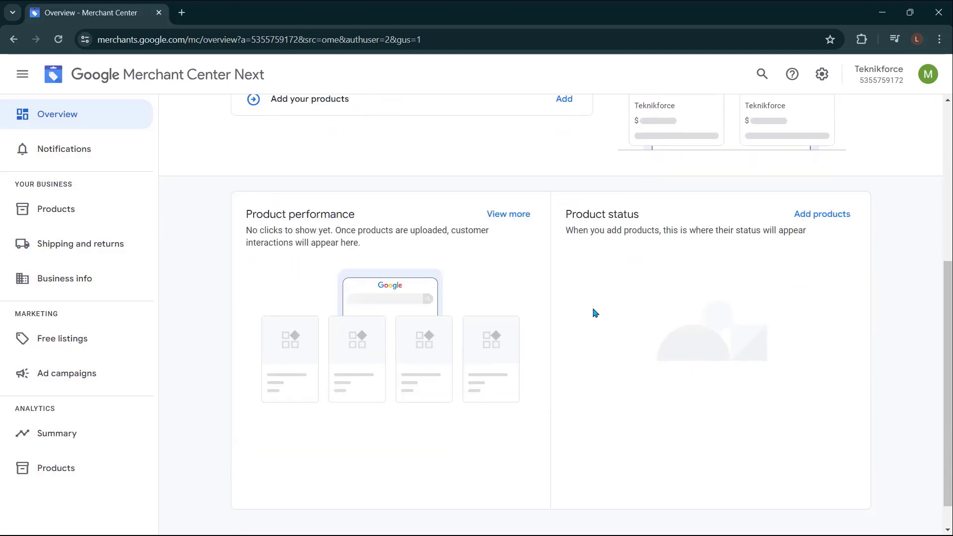
{"action": "left_click", "coordinate": [100, 219]}
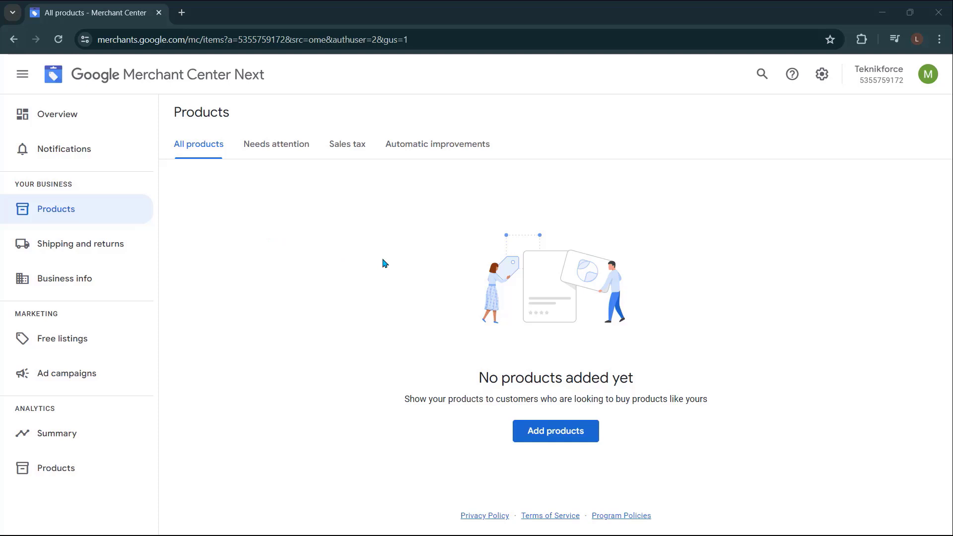
{"action": "left_click", "coordinate": [287, 153]}
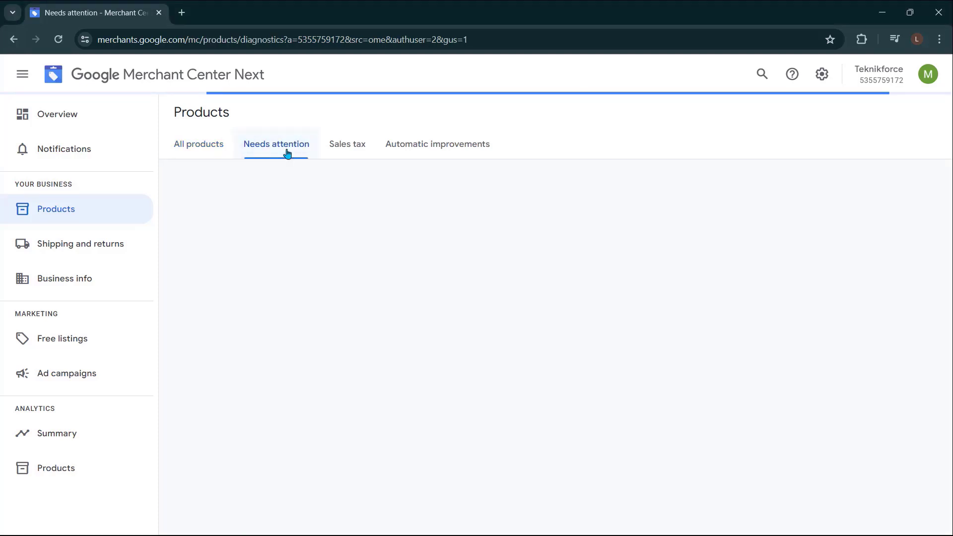
{"action": "left_click", "coordinate": [361, 153]}
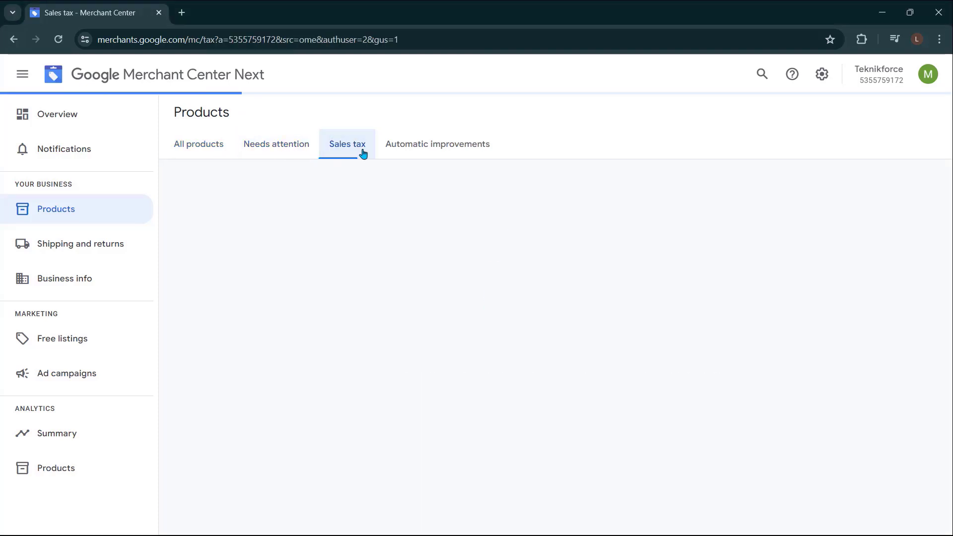
{"action": "left_click", "coordinate": [404, 154]}
Check the return policies under Shipping and returns, then go to Business info.
{"action": "left_click", "coordinate": [142, 254]}
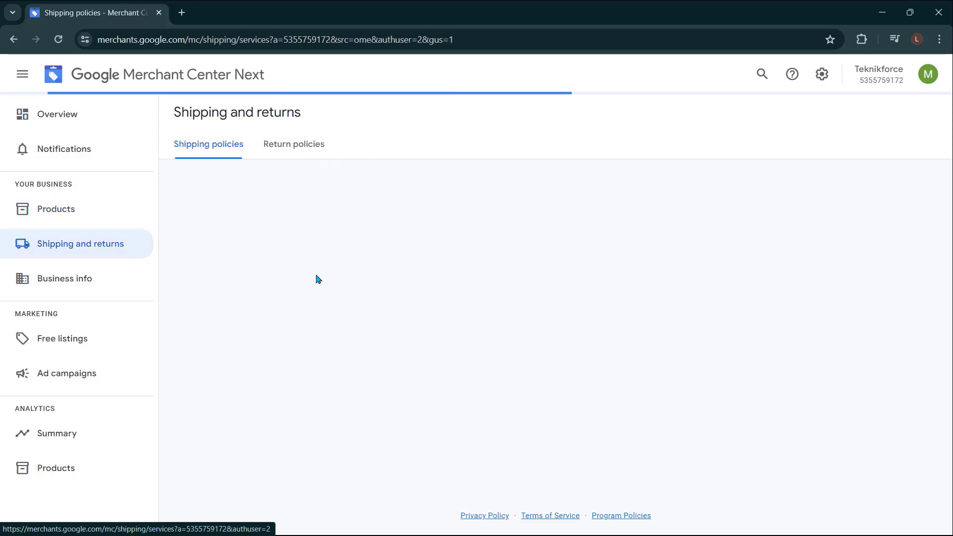
{"action": "left_click", "coordinate": [294, 144]}
{"action": "left_click", "coordinate": [99, 284]}
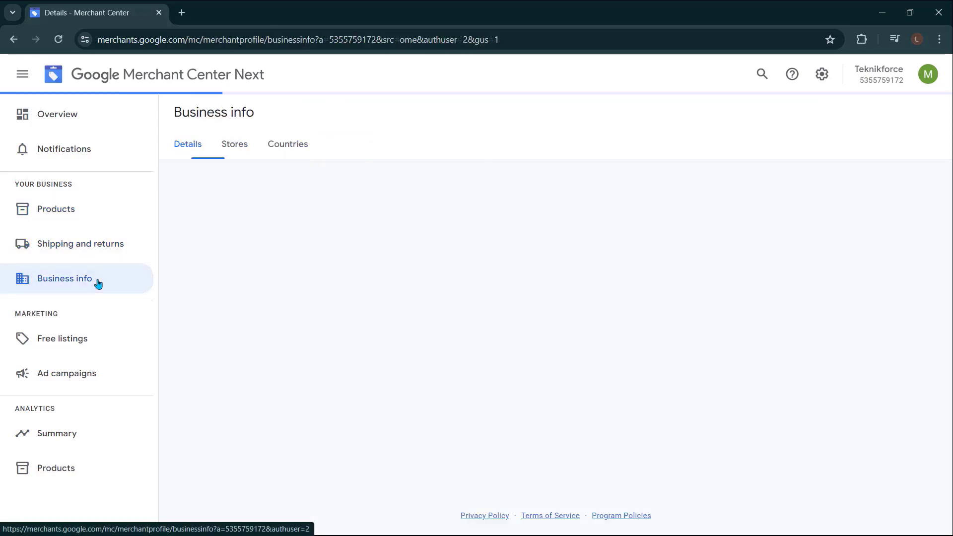
Open the business details form and scroll to its empty address, phone and customer service fields.
{"action": "left_click", "coordinate": [304, 276]}
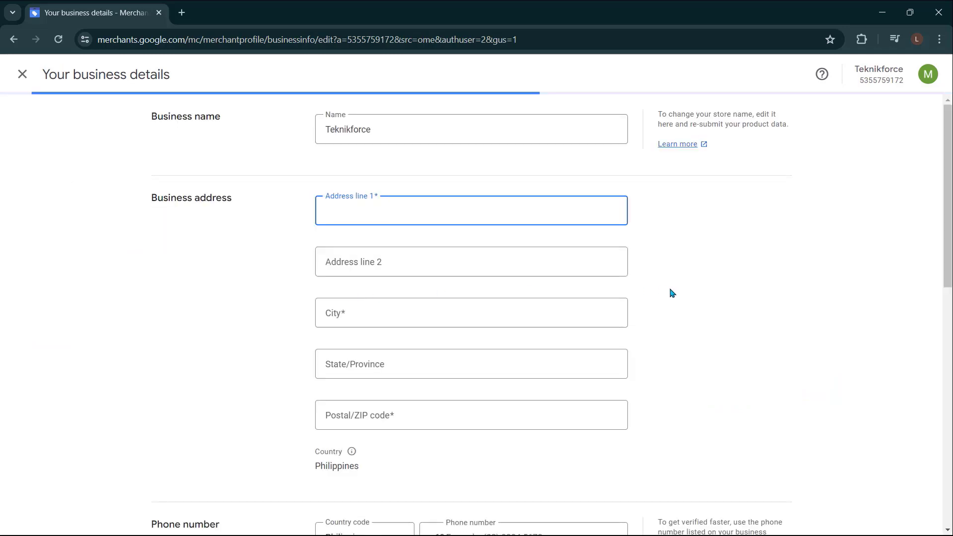
{"action": "scroll", "coordinate": [703, 318], "scroll_direction": "down", "scroll_amount": 3}
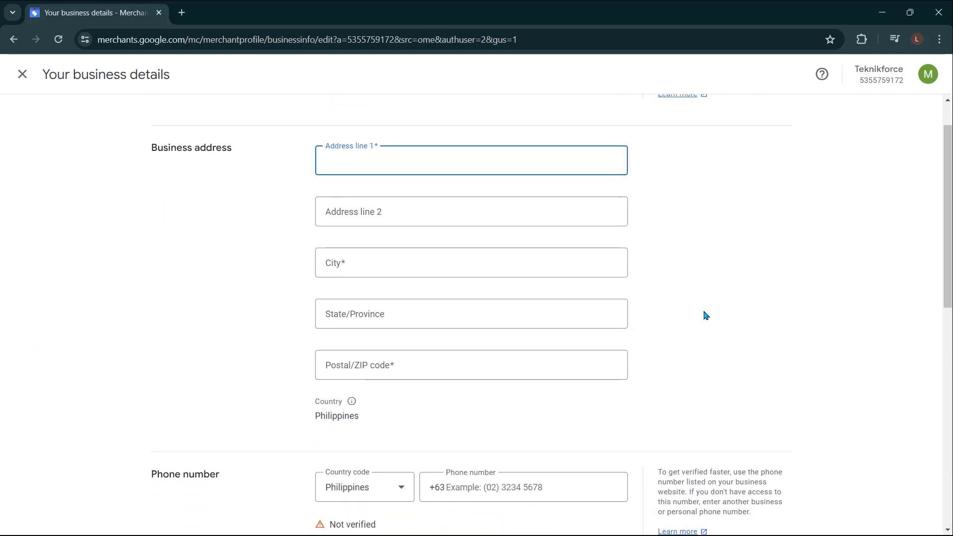
{"action": "scroll", "coordinate": [705, 317], "scroll_direction": "up", "scroll_amount": 3}
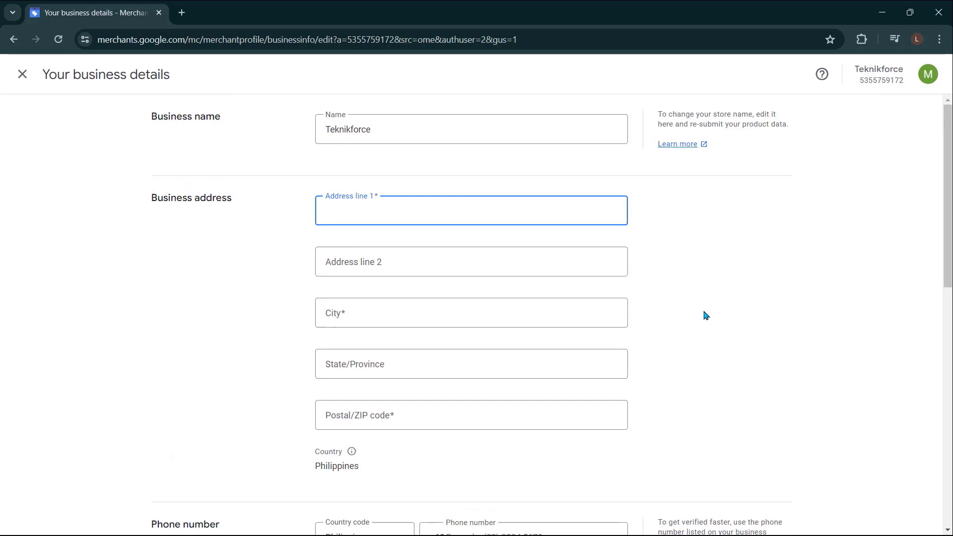
{"action": "scroll", "coordinate": [706, 316], "scroll_direction": "down", "scroll_amount": 6}
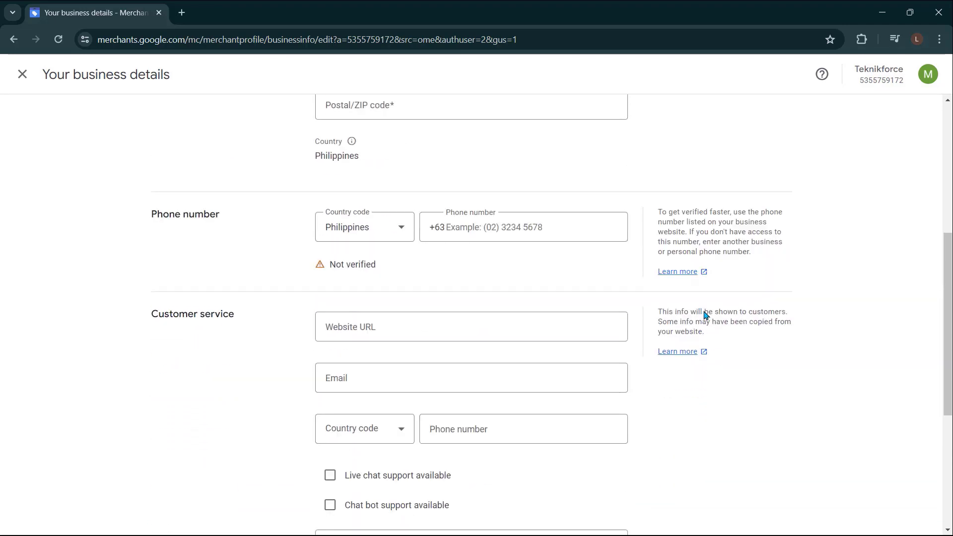
{"action": "scroll", "coordinate": [704, 313], "scroll_direction": "down", "scroll_amount": 1}
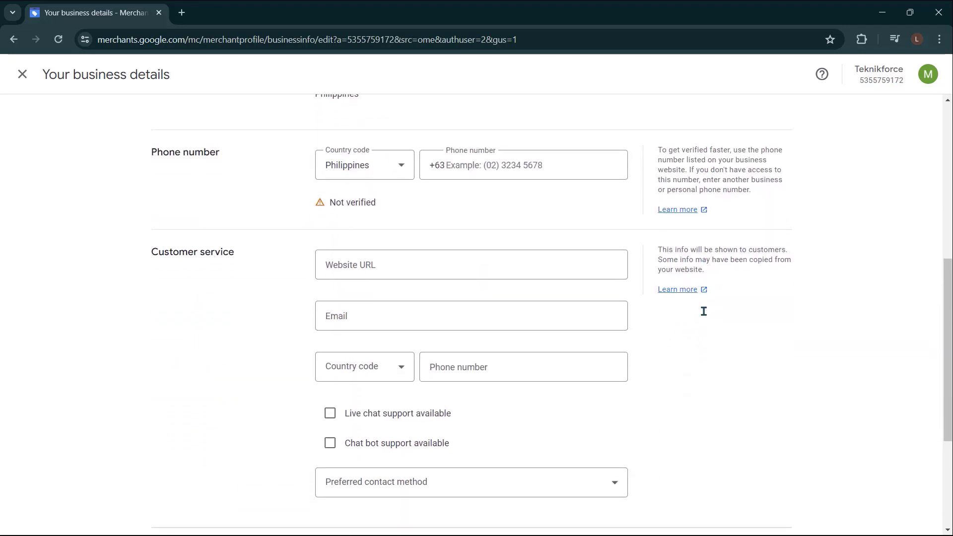
{"action": "scroll", "coordinate": [704, 312], "scroll_direction": "down", "scroll_amount": 2}
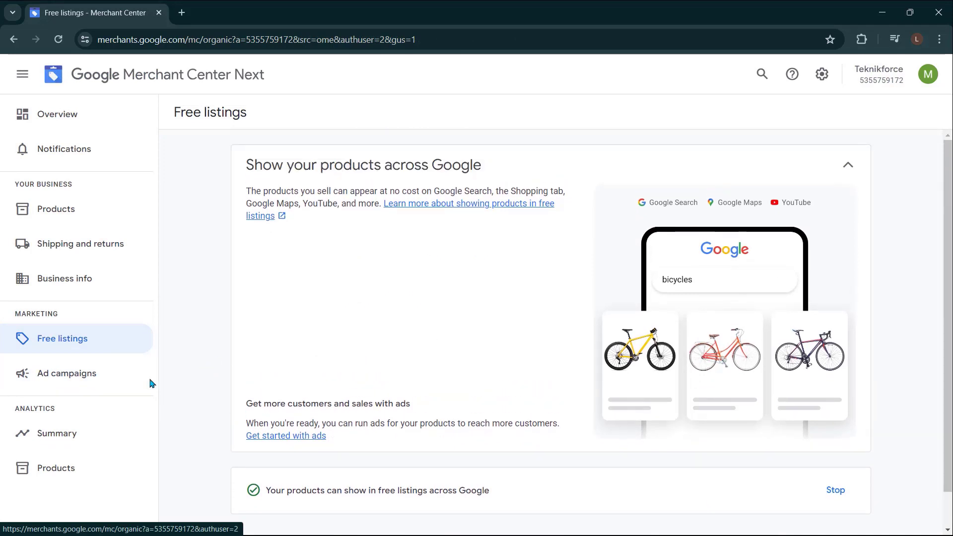
View the Ad campaigns, Summary and Products reports, then the empty Notifications page.
{"action": "left_click", "coordinate": [93, 393]}
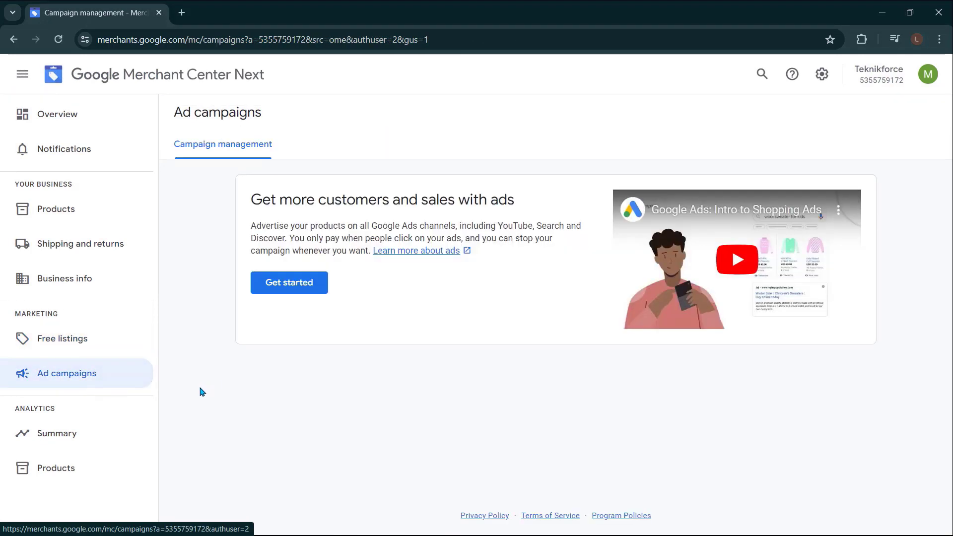
{"action": "left_click", "coordinate": [117, 434]}
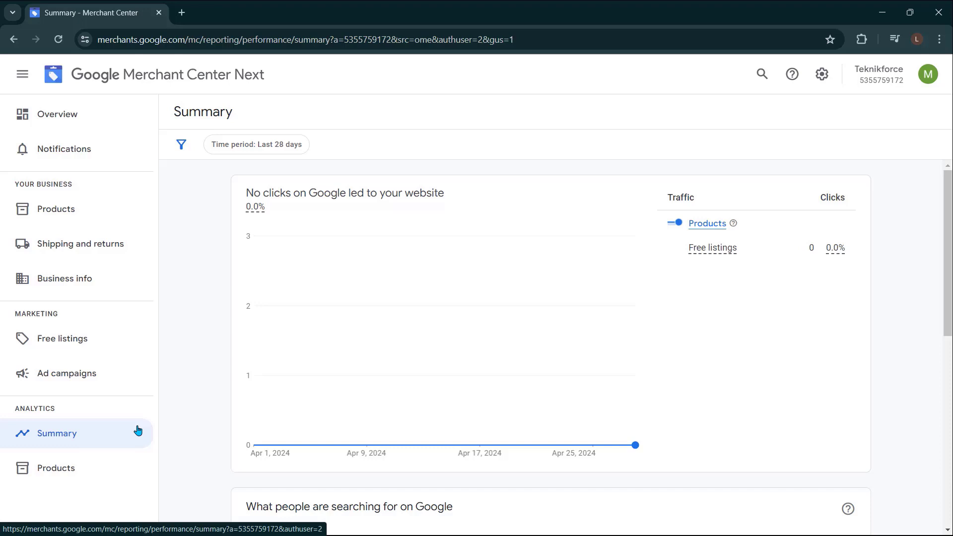
{"action": "left_click", "coordinate": [128, 470]}
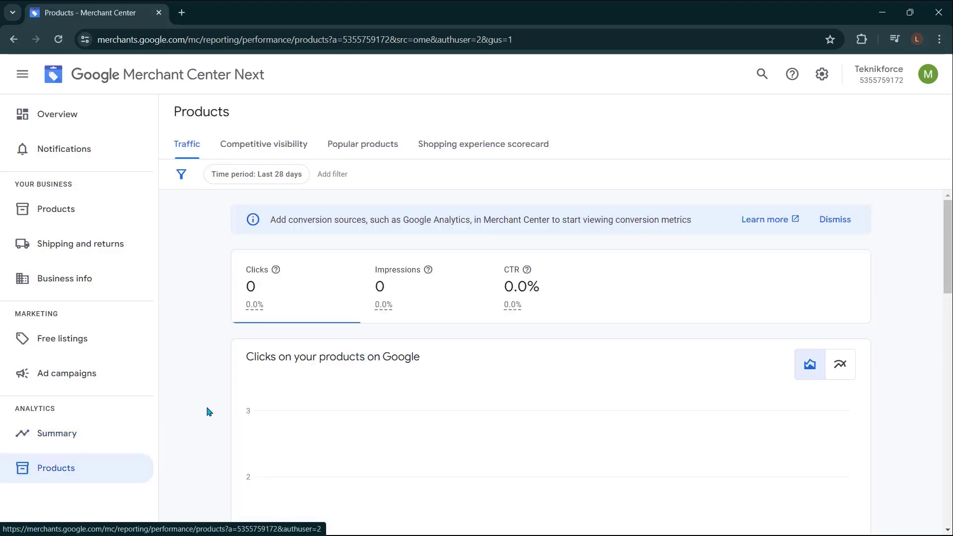
{"action": "scroll", "coordinate": [208, 412], "scroll_direction": "down", "scroll_amount": 4}
{"action": "left_click", "coordinate": [64, 149]}
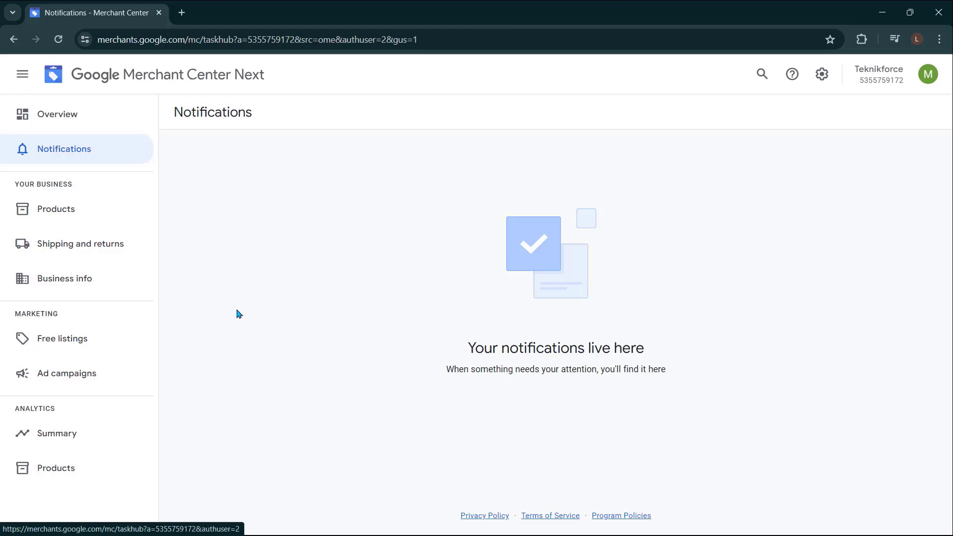
From Overview, go to Products > Add products and choose Add products one by one.
{"action": "key", "text": "alt+Left"}
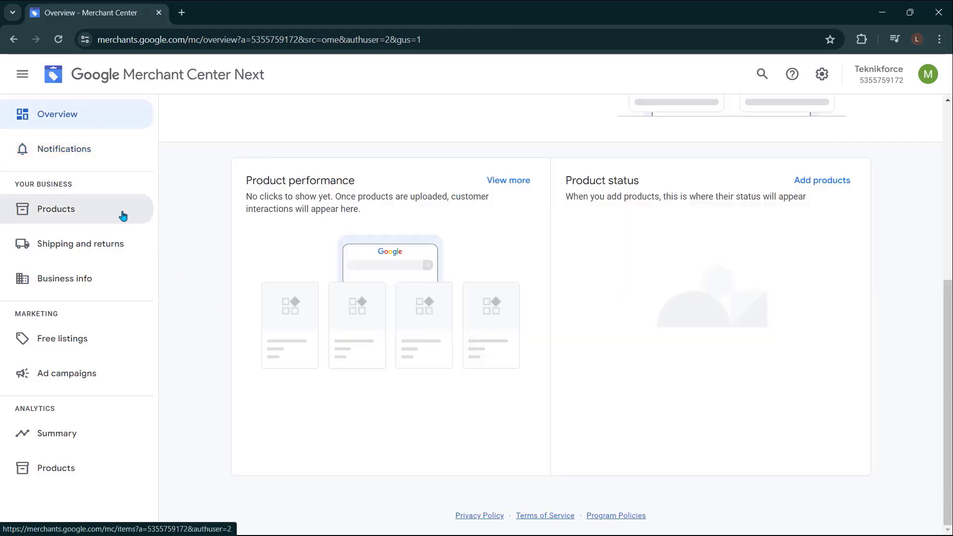
{"action": "left_click", "coordinate": [99, 214]}
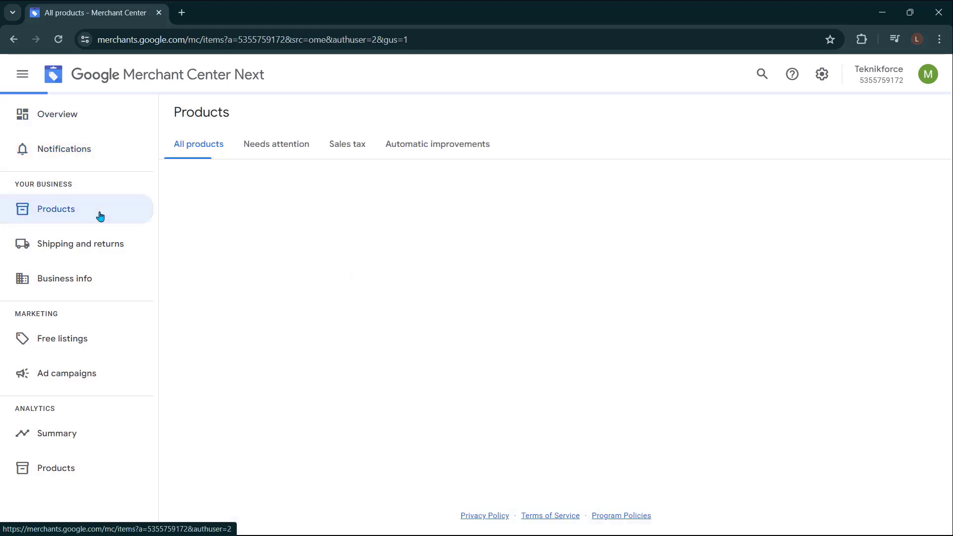
{"action": "left_click", "coordinate": [567, 436]}
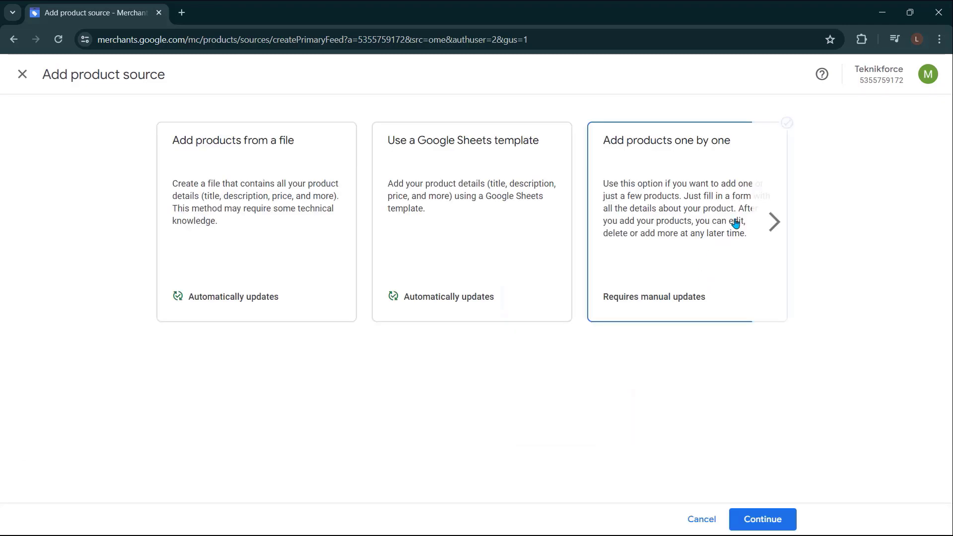
{"action": "left_click", "coordinate": [773, 222]}
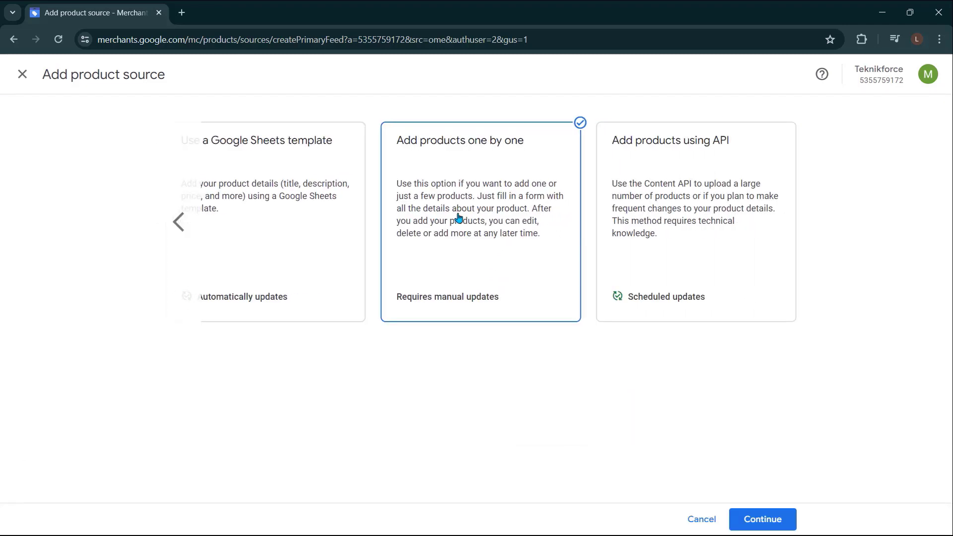
{"action": "left_click", "coordinate": [765, 521]}
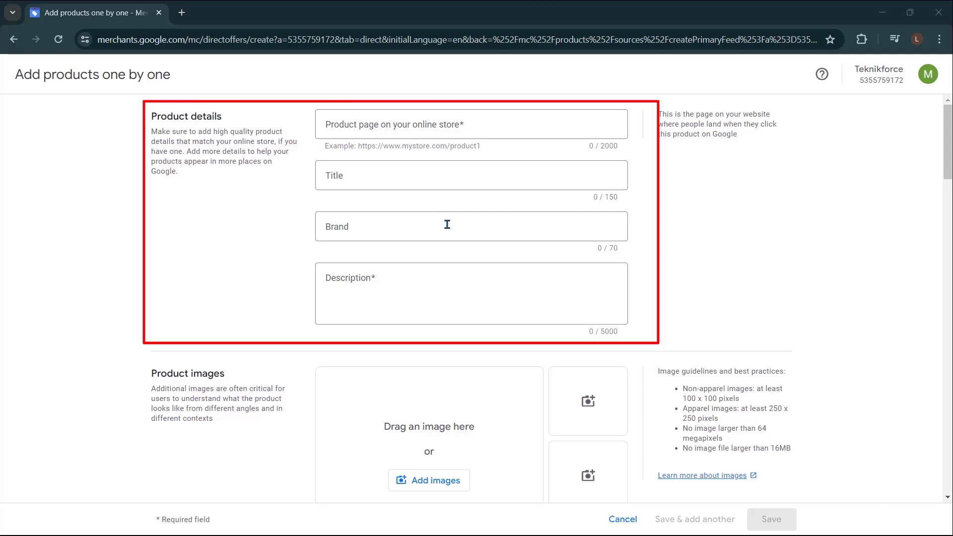
Scroll down past the filled URL, title, brand, description and images of the hoodie form.
{"action": "scroll", "coordinate": [447, 224], "scroll_direction": "down", "scroll_amount": 5}
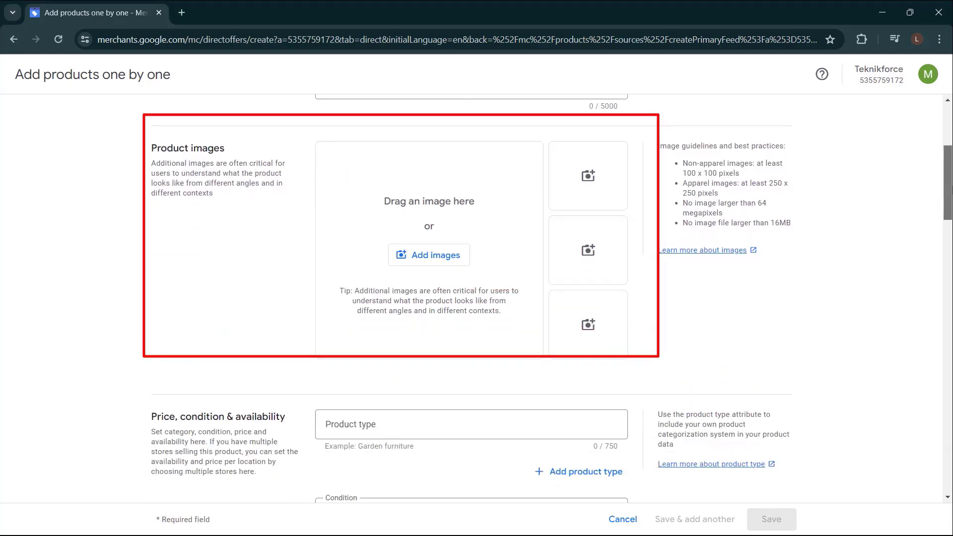
{"action": "scroll", "coordinate": [477, 297], "scroll_direction": "down", "scroll_amount": 1}
{"action": "scroll", "coordinate": [477, 298], "scroll_direction": "down", "scroll_amount": 4}
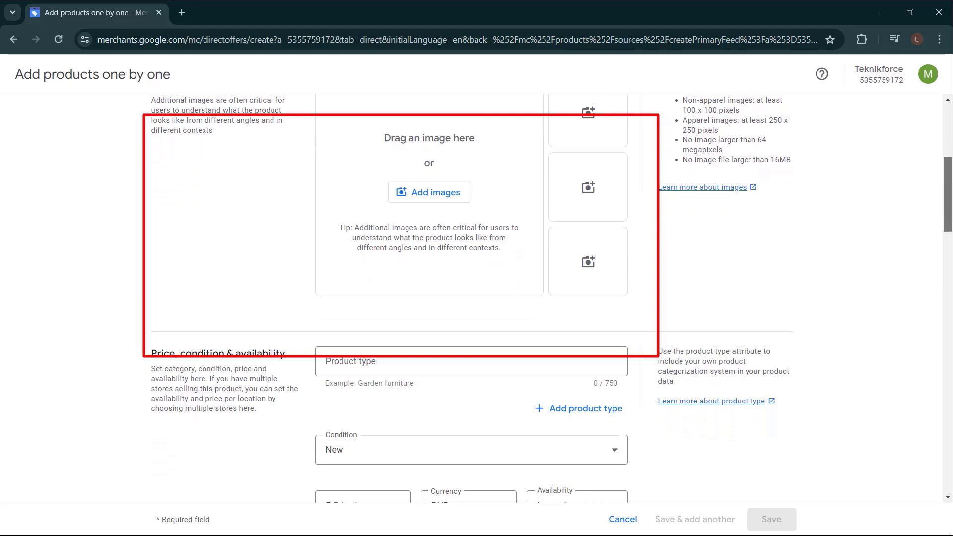
{"action": "scroll", "coordinate": [477, 298], "scroll_direction": "down", "scroll_amount": 1}
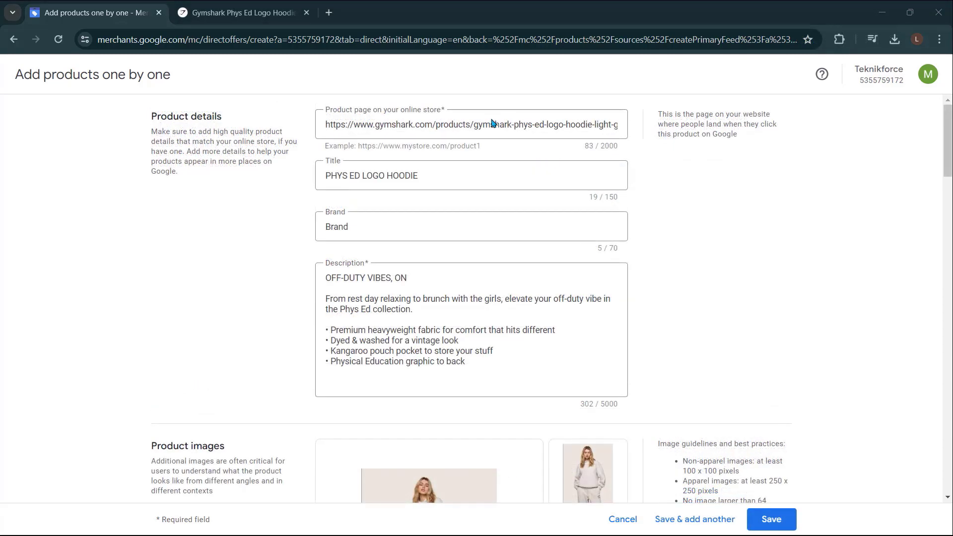
Check the hoodie description on the Gymshark tab, then return to the form's pricing and availability fields.
{"action": "key", "text": "ctrl+Tab"}
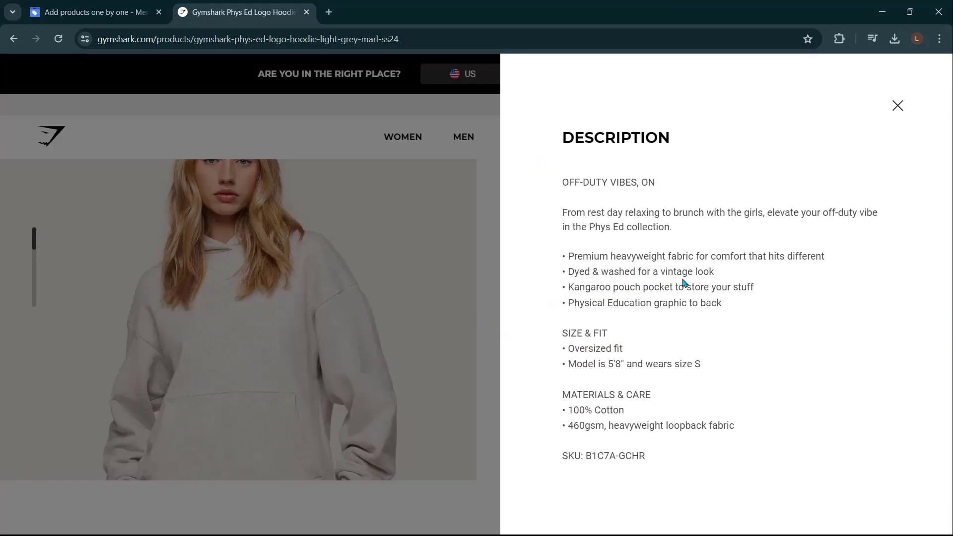
{"action": "key", "text": "ctrl+Tab"}
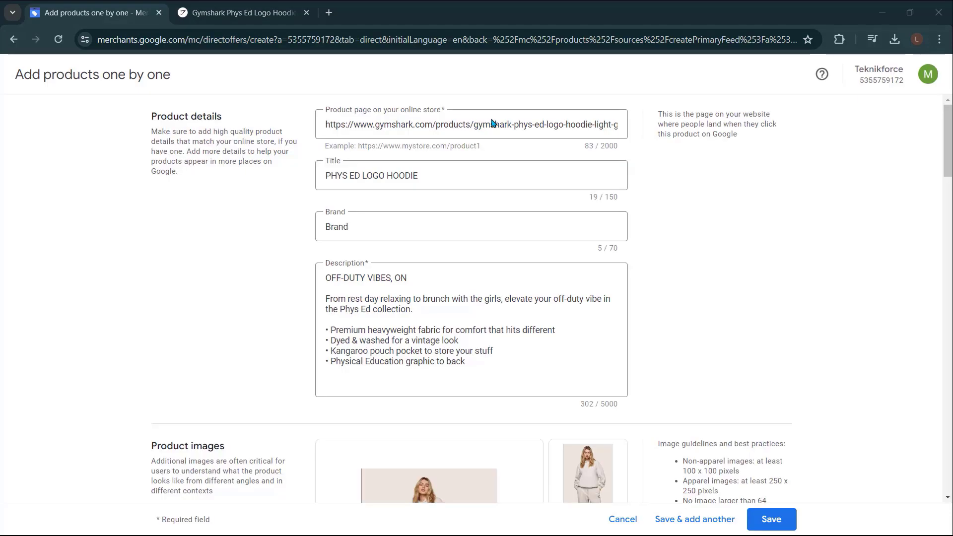
{"action": "scroll", "coordinate": [679, 313], "scroll_direction": "down", "scroll_amount": 10}
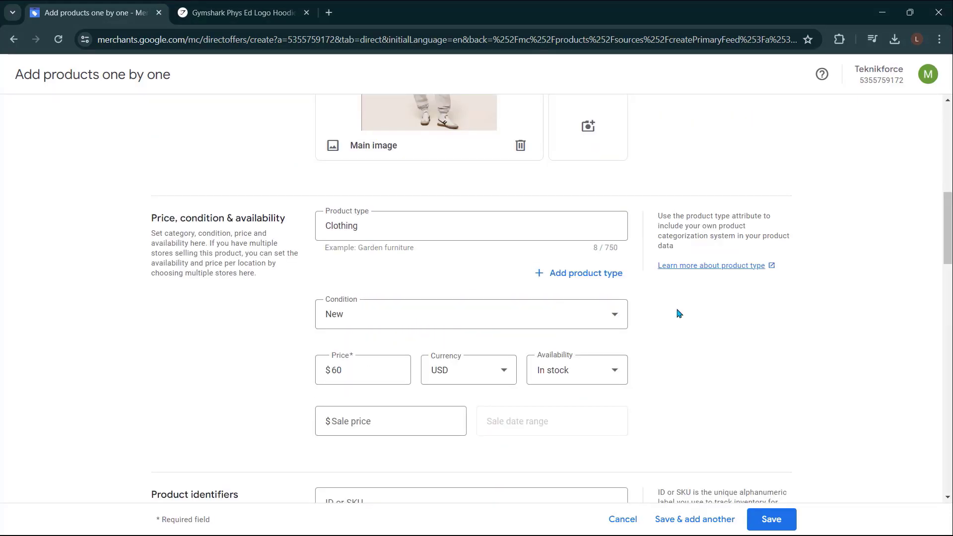
{"action": "scroll", "coordinate": [679, 313], "scroll_direction": "down", "scroll_amount": 5}
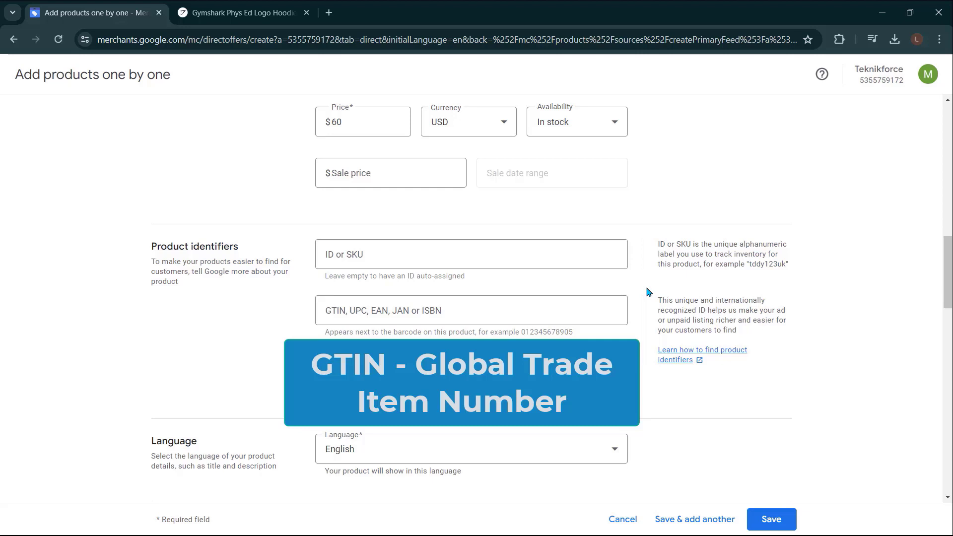
Keep English as the hoodie's product language.
{"action": "scroll", "coordinate": [648, 292], "scroll_direction": "down", "scroll_amount": 6}
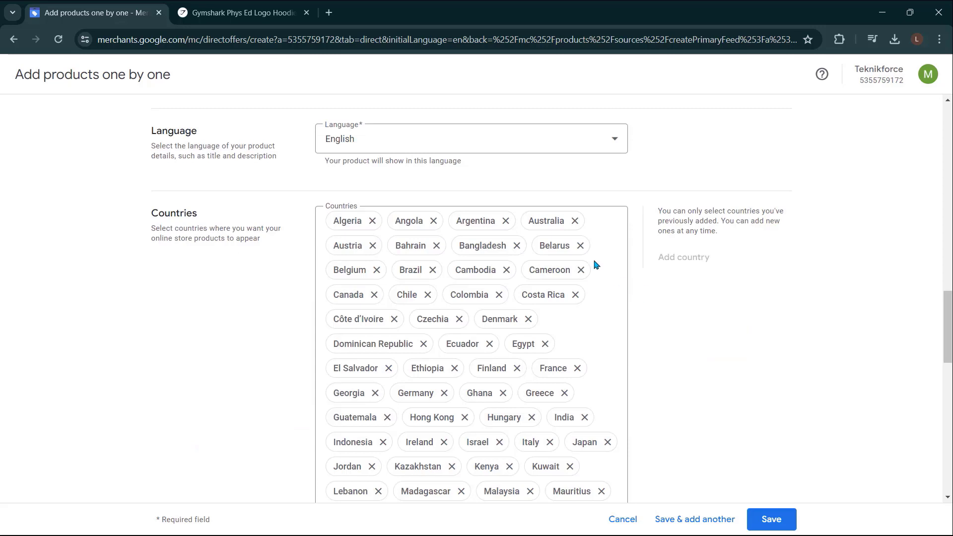
{"action": "left_click", "coordinate": [570, 149]}
{"action": "left_click", "coordinate": [525, 309]}
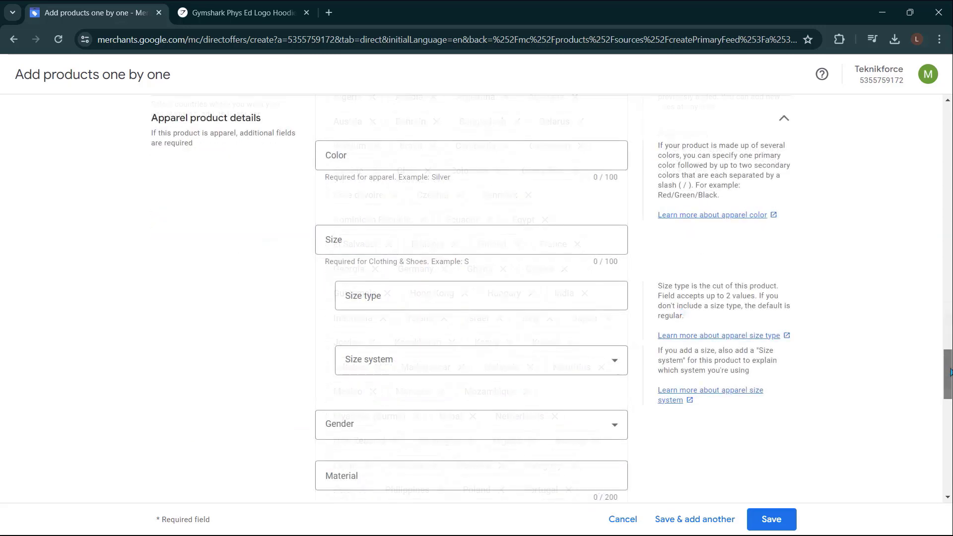
Move past the apparel and shipping fields and save the hoodie product.
{"action": "scroll", "coordinate": [919, 382], "scroll_direction": "down", "scroll_amount": 1}
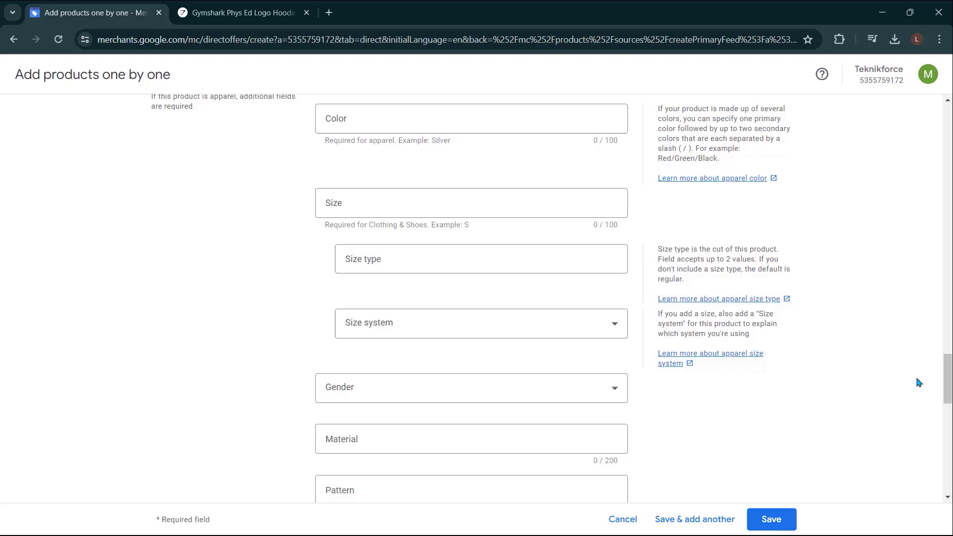
{"action": "scroll", "coordinate": [918, 382], "scroll_direction": "down", "scroll_amount": 1}
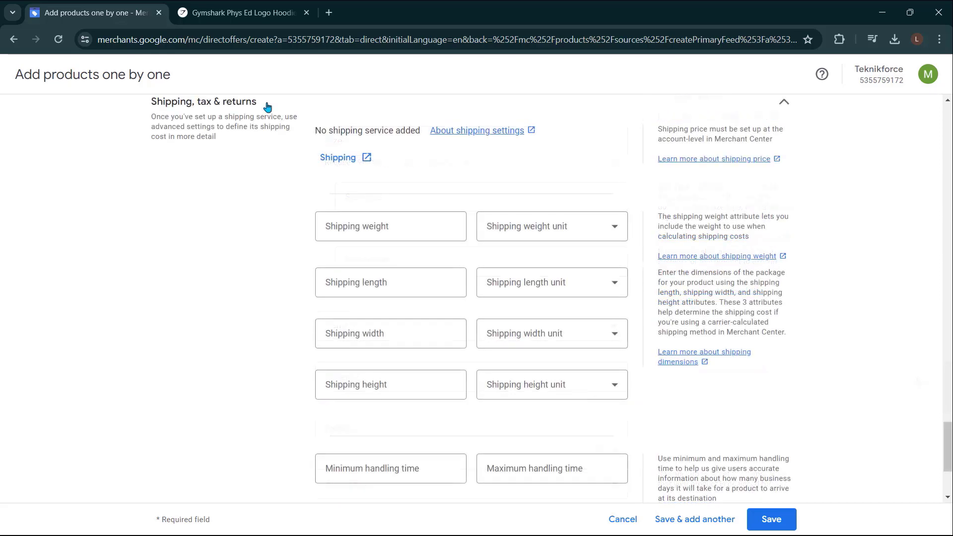
{"action": "left_click_drag", "start_coordinate": [948, 437], "coordinate": [949, 435]}
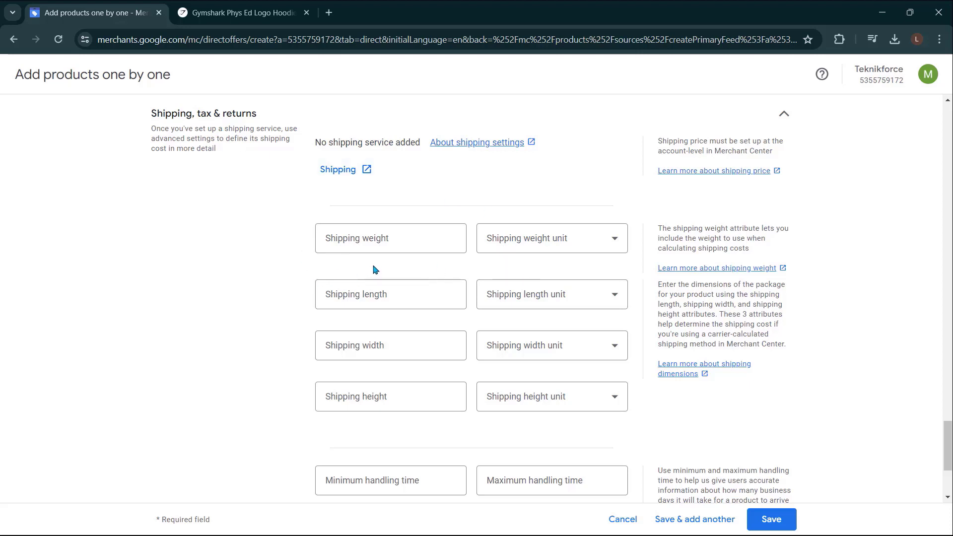
{"action": "scroll", "coordinate": [375, 270], "scroll_direction": "down", "scroll_amount": 2}
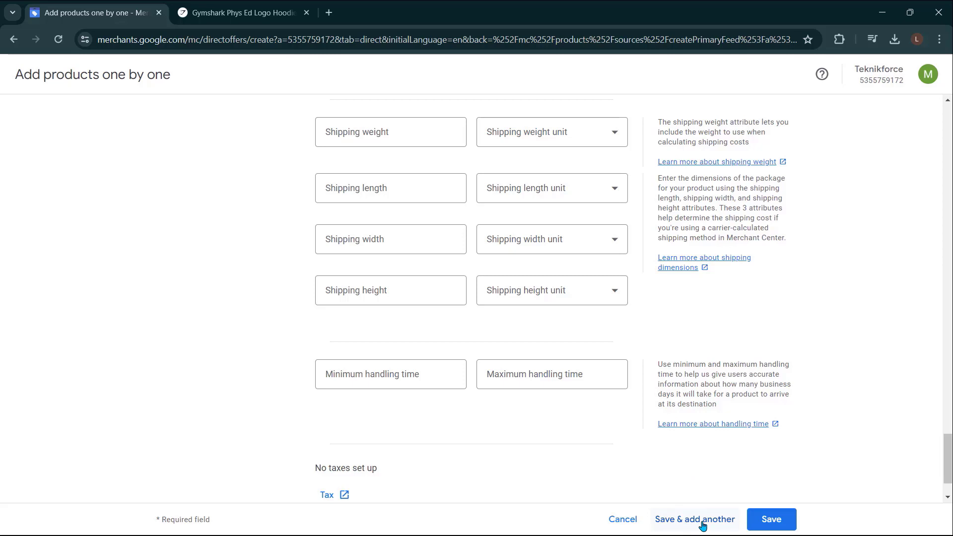
{"action": "left_click", "coordinate": [766, 528]}
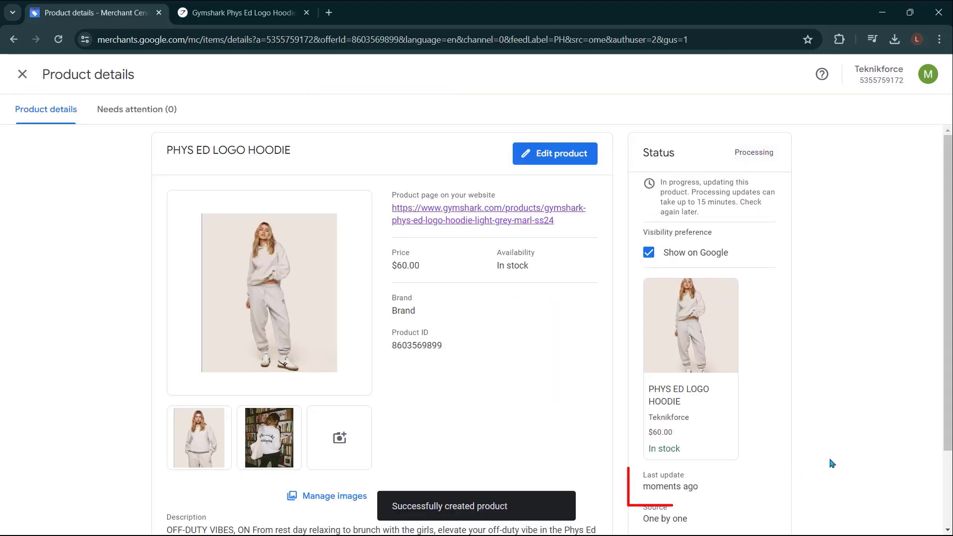
Review the saved hoodie's details ($60.00, In stock, Processing) and open its store page link in a new tab.
{"action": "scroll", "coordinate": [832, 463], "scroll_direction": "down", "scroll_amount": 1}
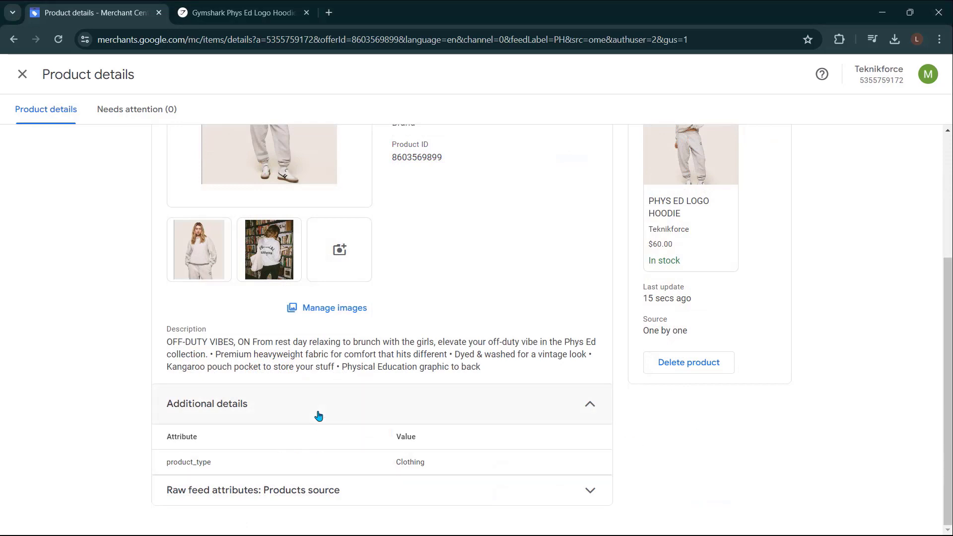
{"action": "scroll", "coordinate": [319, 415], "scroll_direction": "up", "scroll_amount": 4}
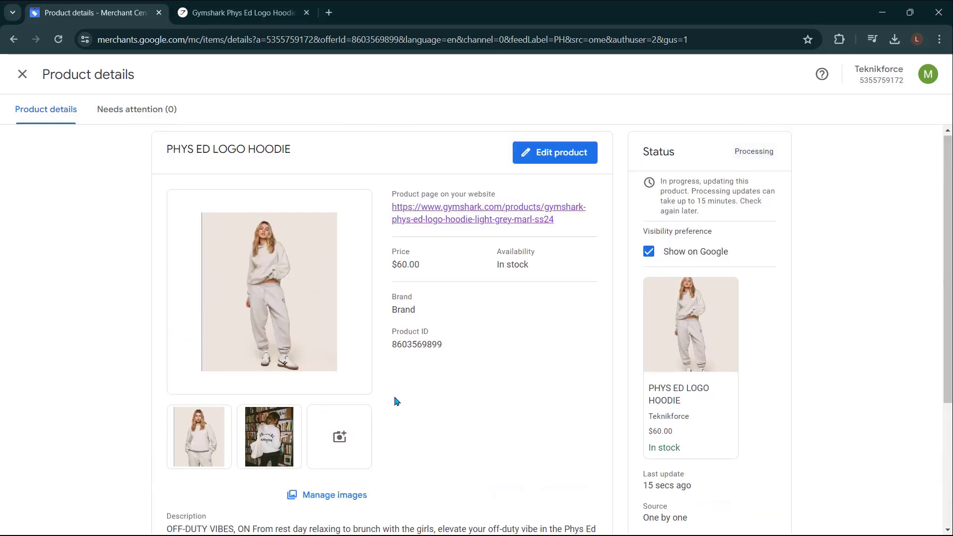
{"action": "left_click", "coordinate": [485, 215]}
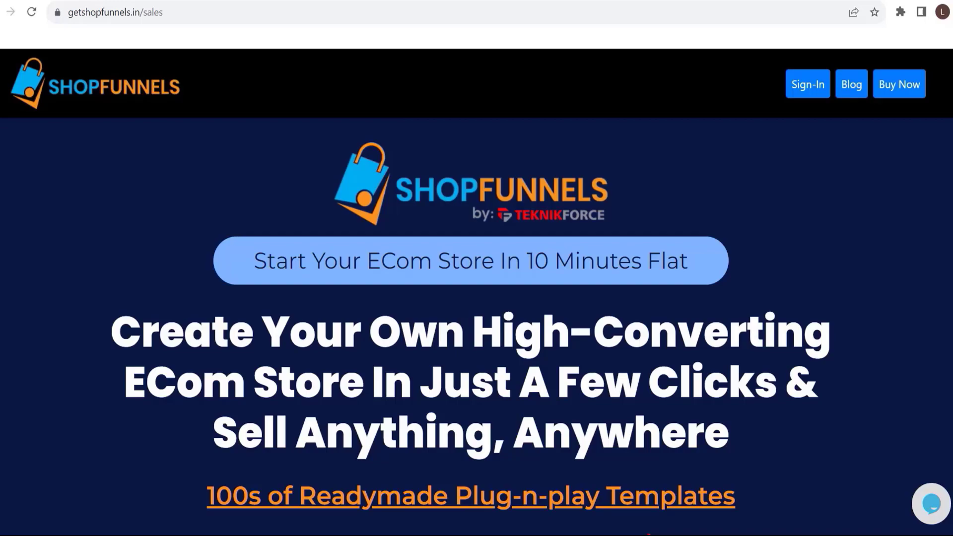
{"action": "scroll", "coordinate": [315, 166], "scroll_direction": "down", "scroll_amount": 10}
{"action": "scroll", "coordinate": [316, 167], "scroll_direction": "down", "scroll_amount": 4}
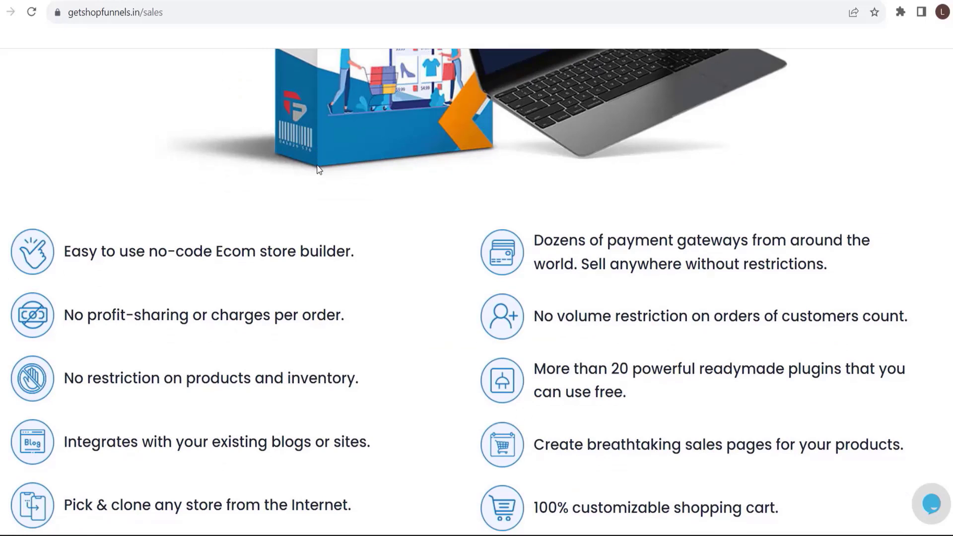
{"action": "triple_click", "coordinate": [610, 244]}
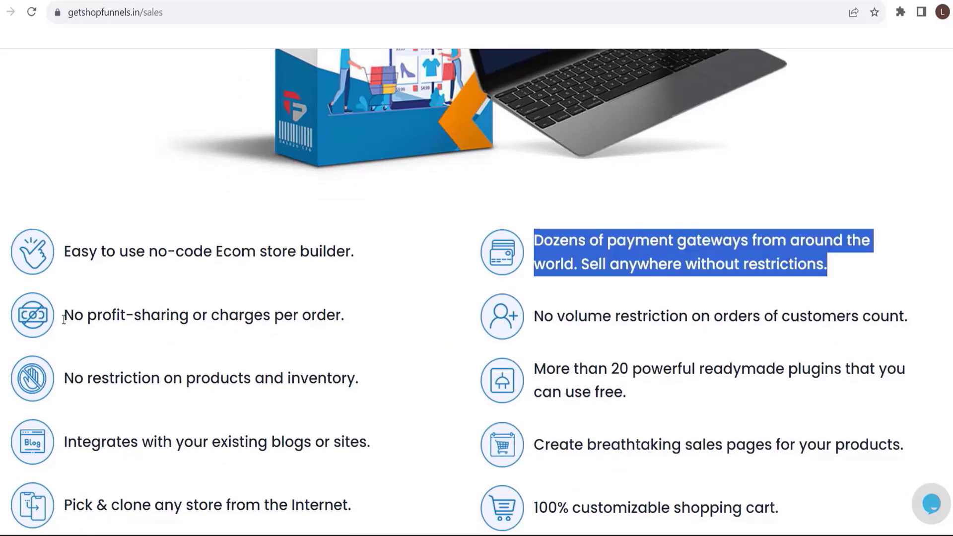
{"action": "left_click_drag", "start_coordinate": [63, 317], "coordinate": [374, 320]}
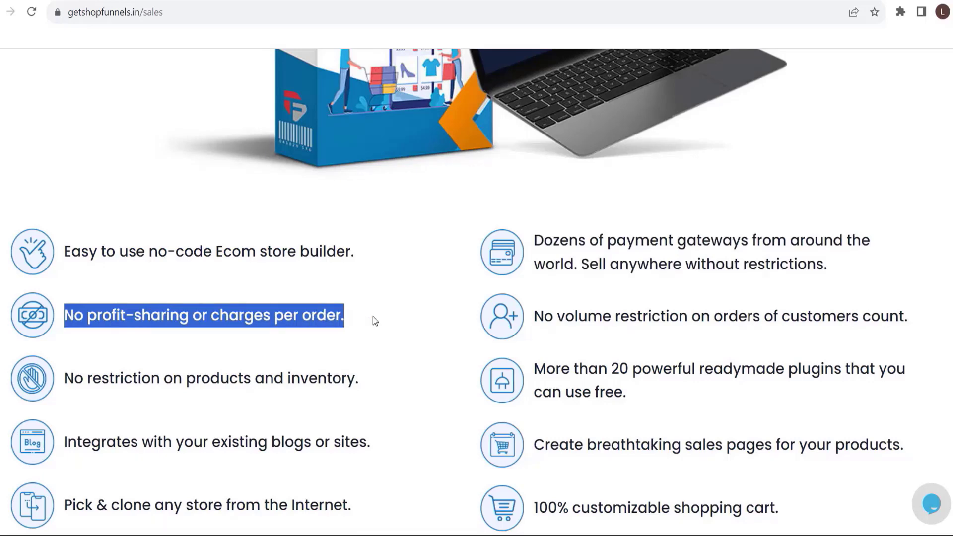
{"action": "scroll", "coordinate": [374, 321], "scroll_direction": "down", "scroll_amount": 3}
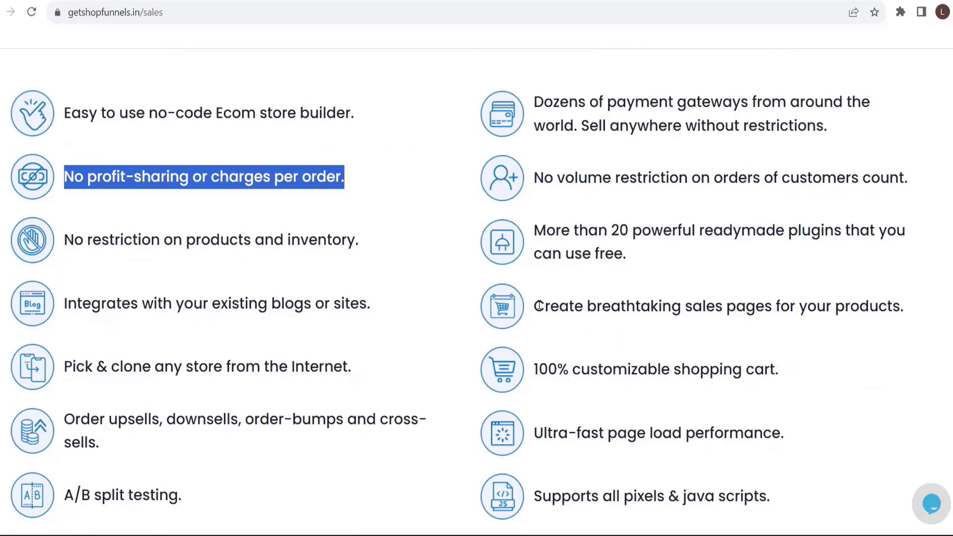
{"action": "left_click_drag", "start_coordinate": [538, 306], "coordinate": [933, 311]}
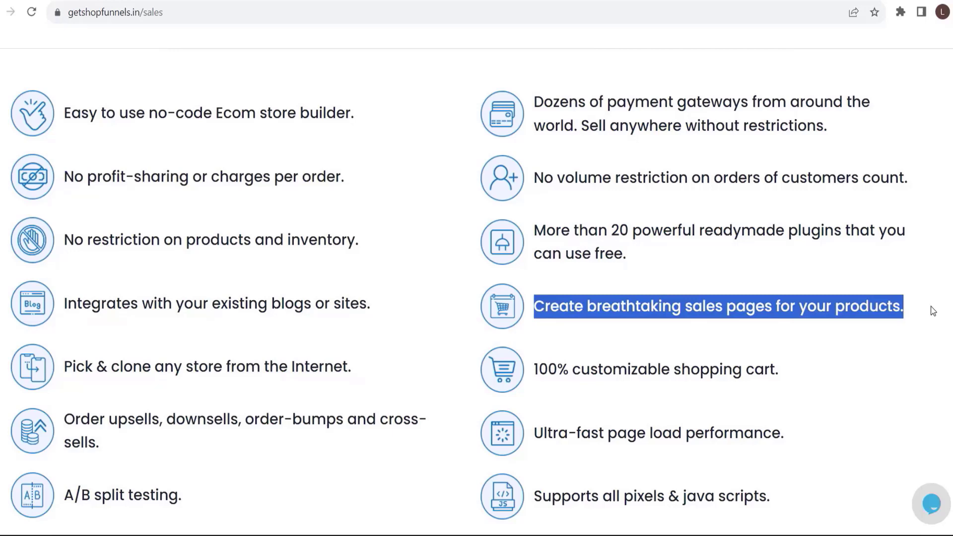
{"action": "scroll", "coordinate": [933, 311], "scroll_direction": "down", "scroll_amount": 5}
{"action": "left_click_drag", "start_coordinate": [65, 281], "coordinate": [261, 284]}
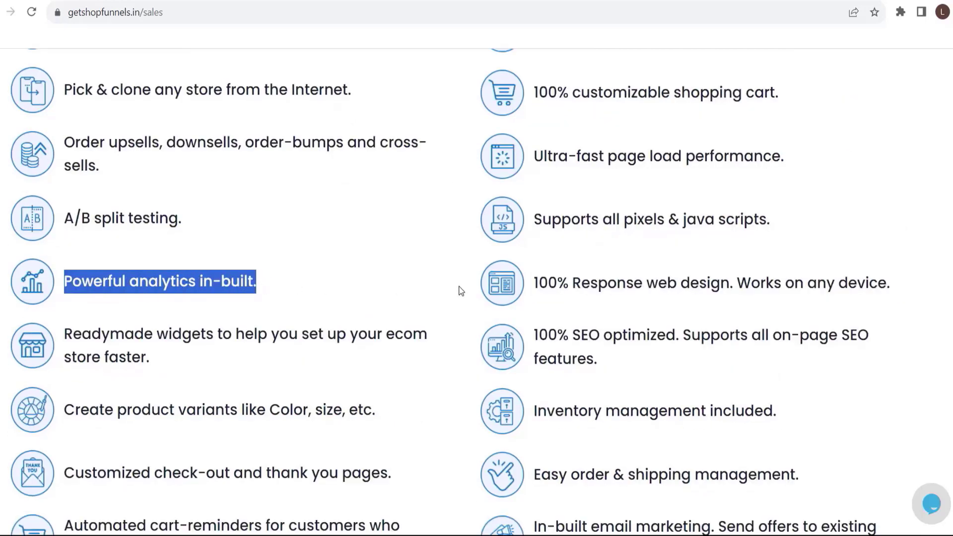
{"action": "scroll", "coordinate": [355, 181], "scroll_direction": "down", "scroll_amount": 5}
{"action": "scroll", "coordinate": [354, 177], "scroll_direction": "down", "scroll_amount": 1}
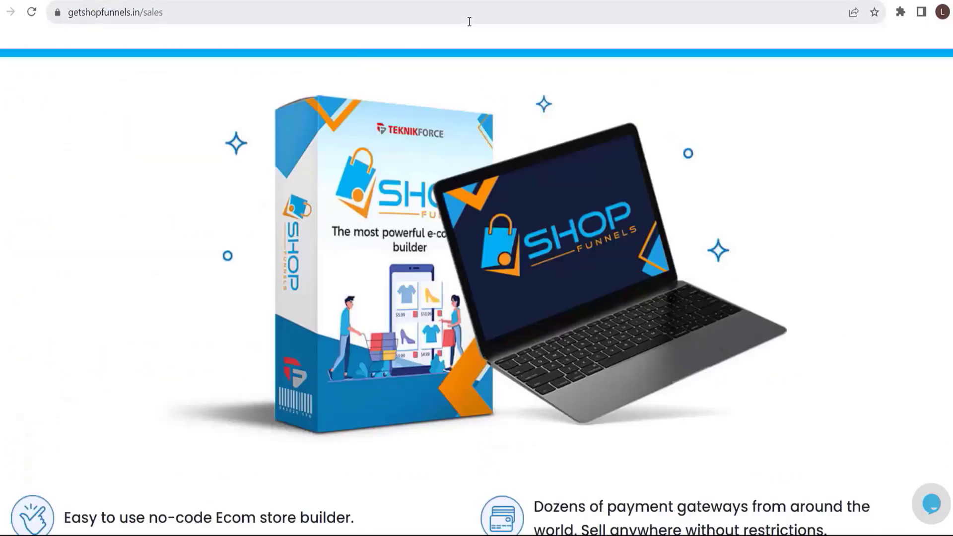